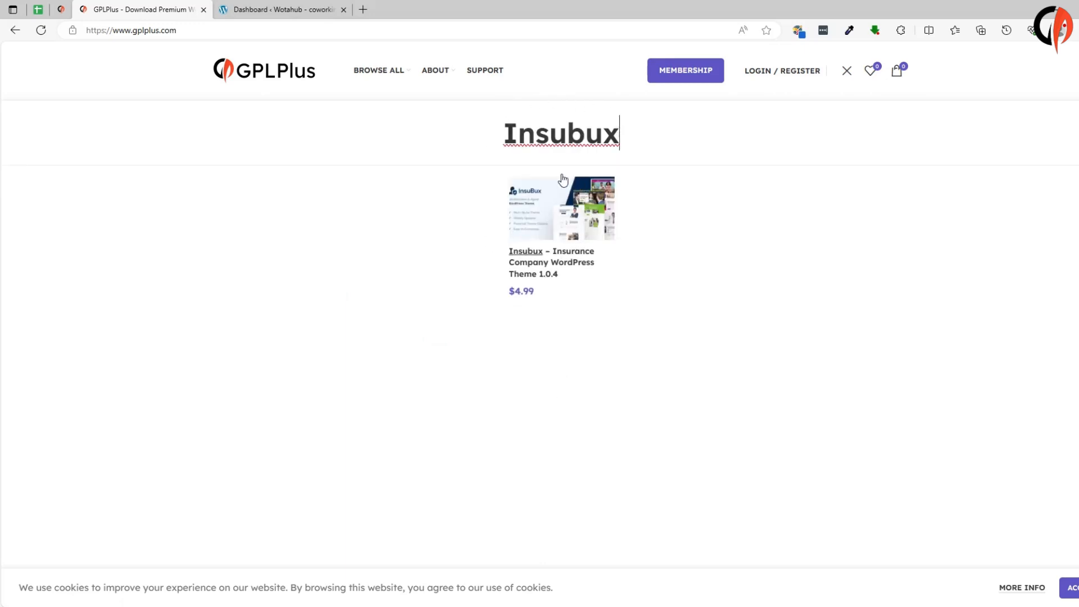
- Open the product page of the Insubux – Insurance Company WordPress Theme 1.0.4 from the search results
{"action": "left_click", "coordinate": [507, 250]}
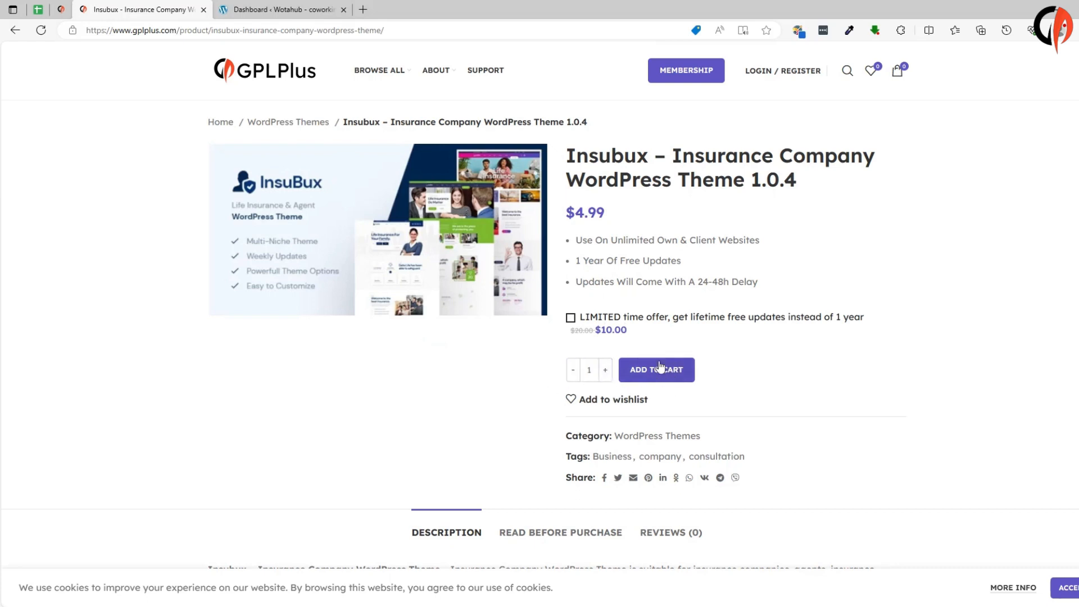
- Extract the Desktop archive CX-insubux-insurance-company-wordpress-theme.1.0.4 into a folder of the same name and open that folder
{"action": "left_click", "coordinate": [477, 606]}
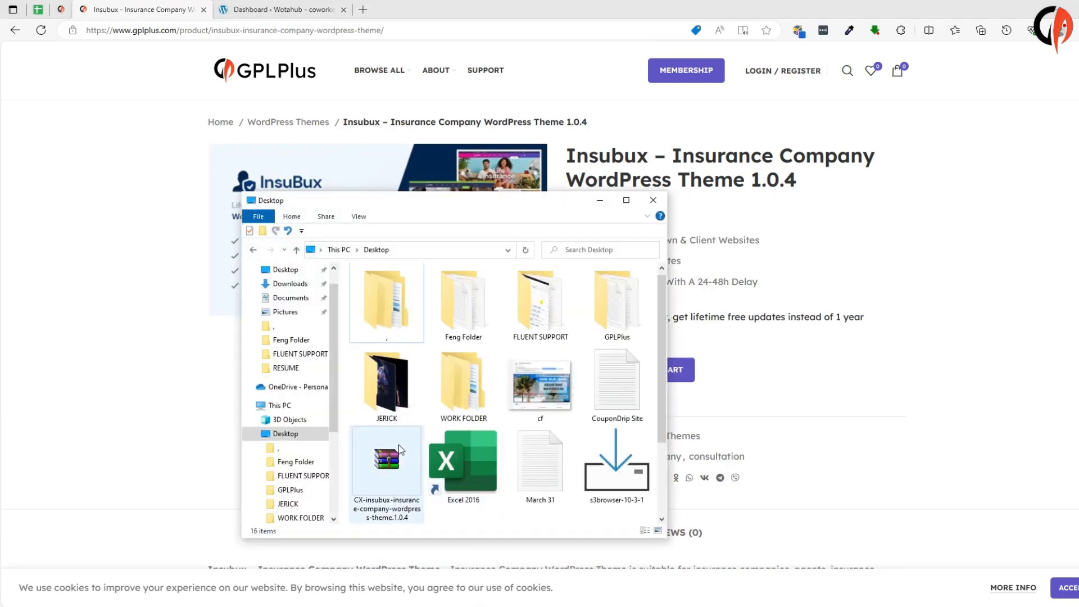
{"action": "right_click", "coordinate": [387, 471]}
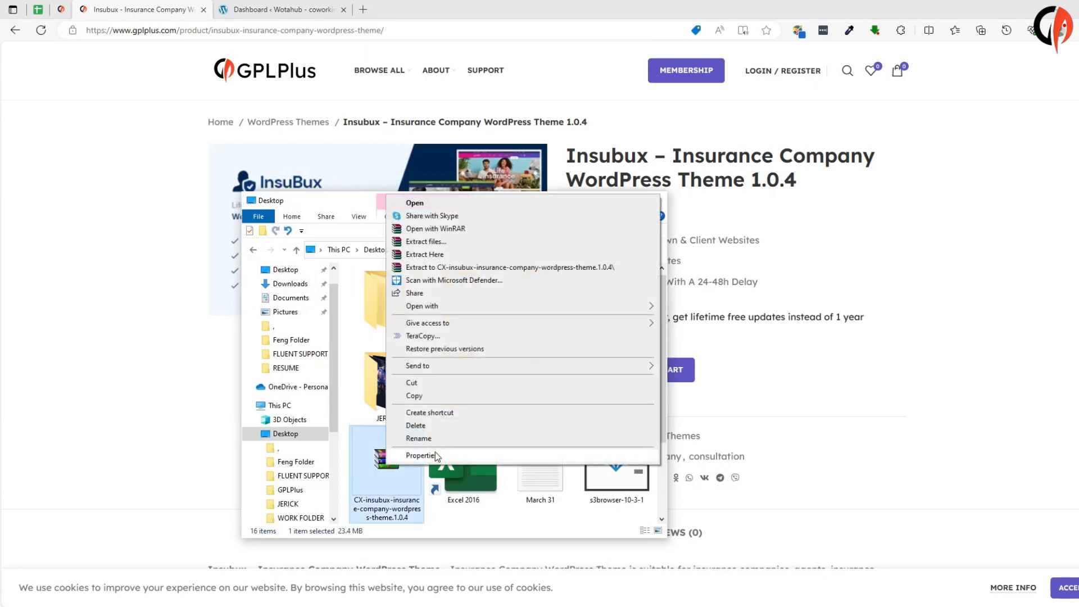
{"action": "left_click", "coordinate": [457, 248]}
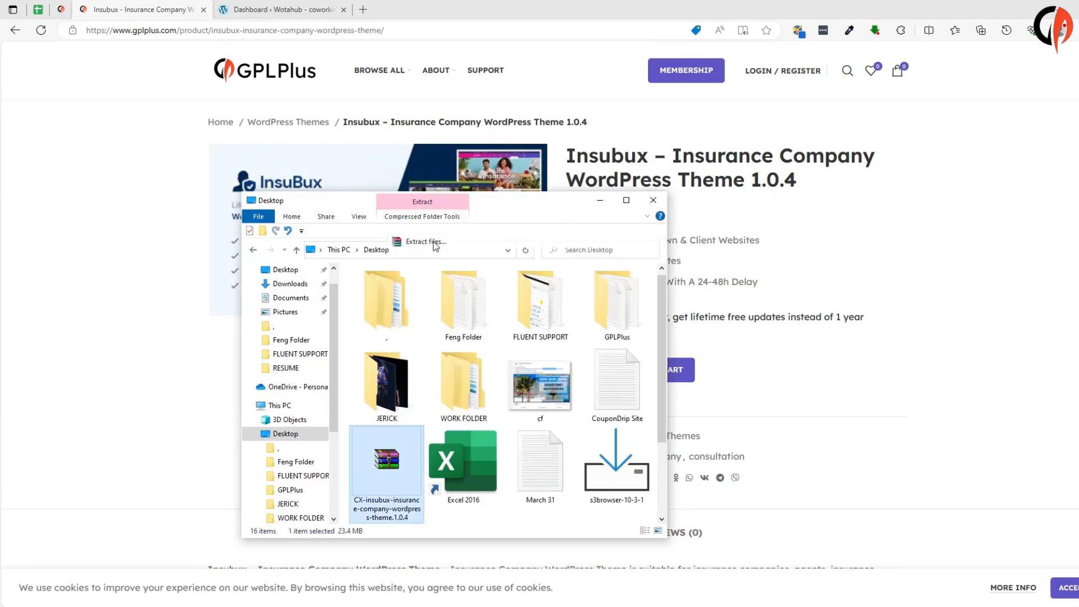
{"action": "left_click", "coordinate": [592, 431]}
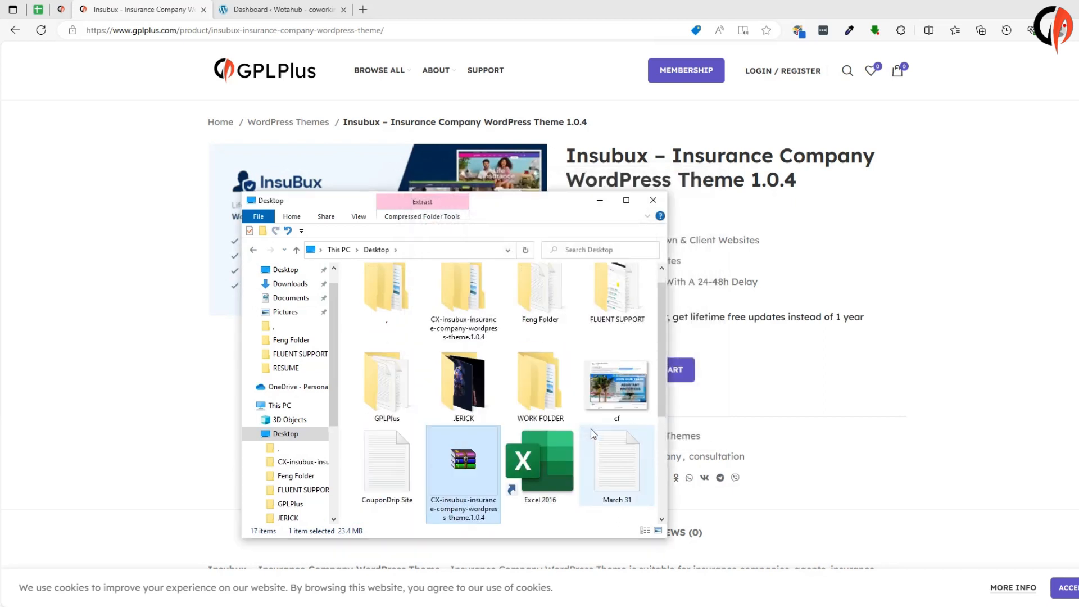
{"action": "double_click", "coordinate": [475, 318]}
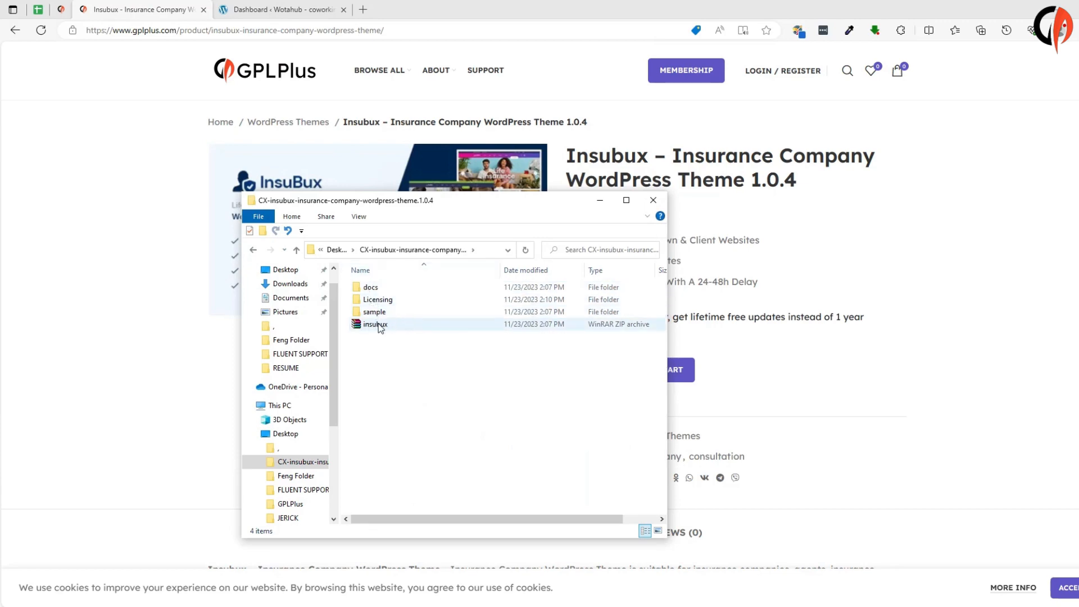
- Switch to the WordPress dashboard and open the upload form for adding a new theme
{"action": "left_click", "coordinate": [281, 9]}
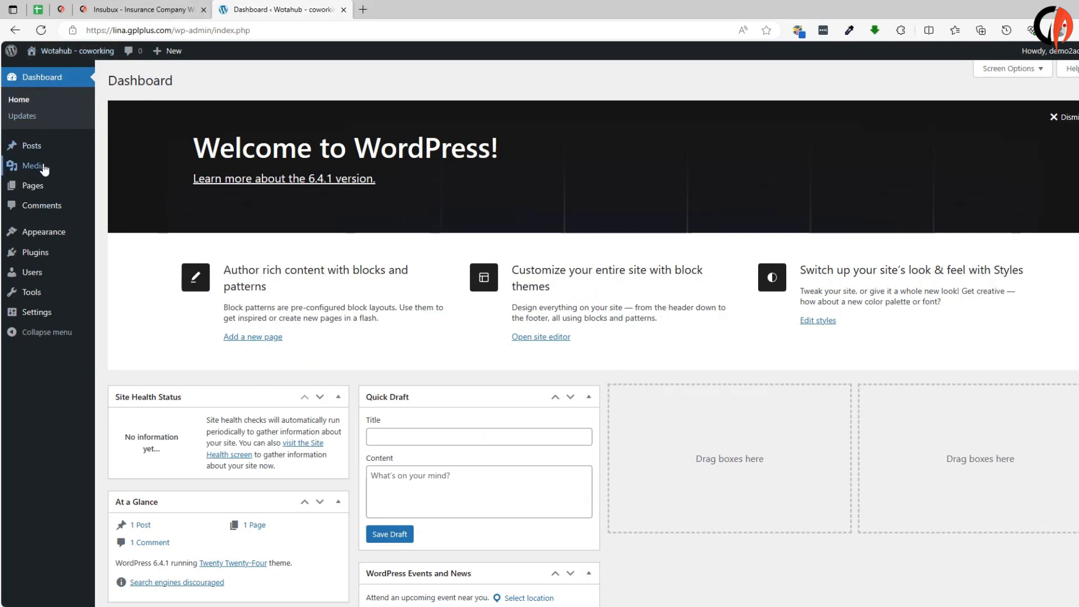
{"action": "mouse_move", "coordinate": [37, 233]}
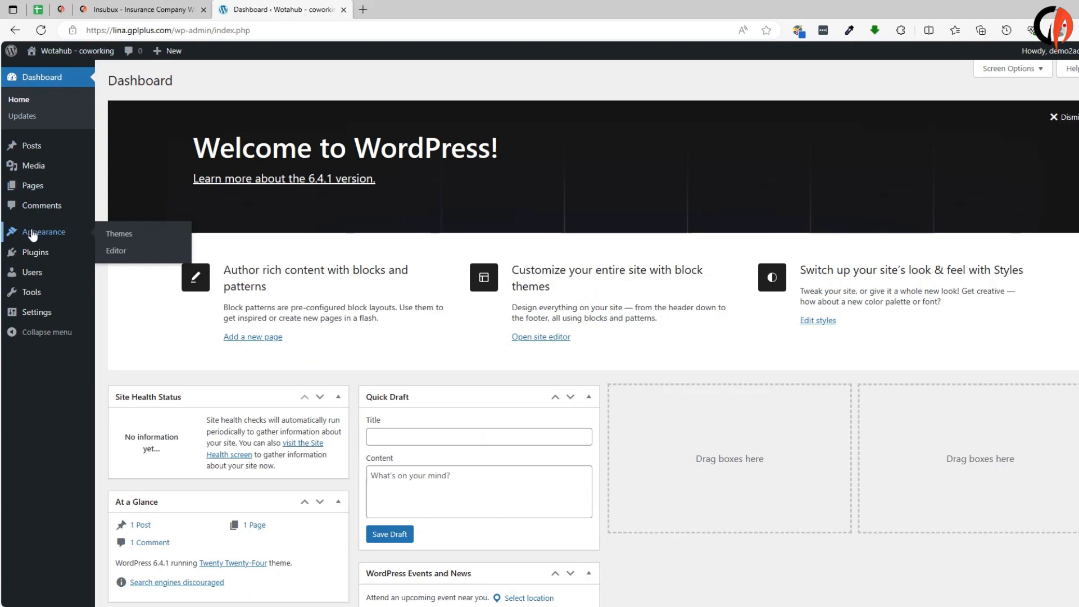
{"action": "left_click", "coordinate": [119, 236]}
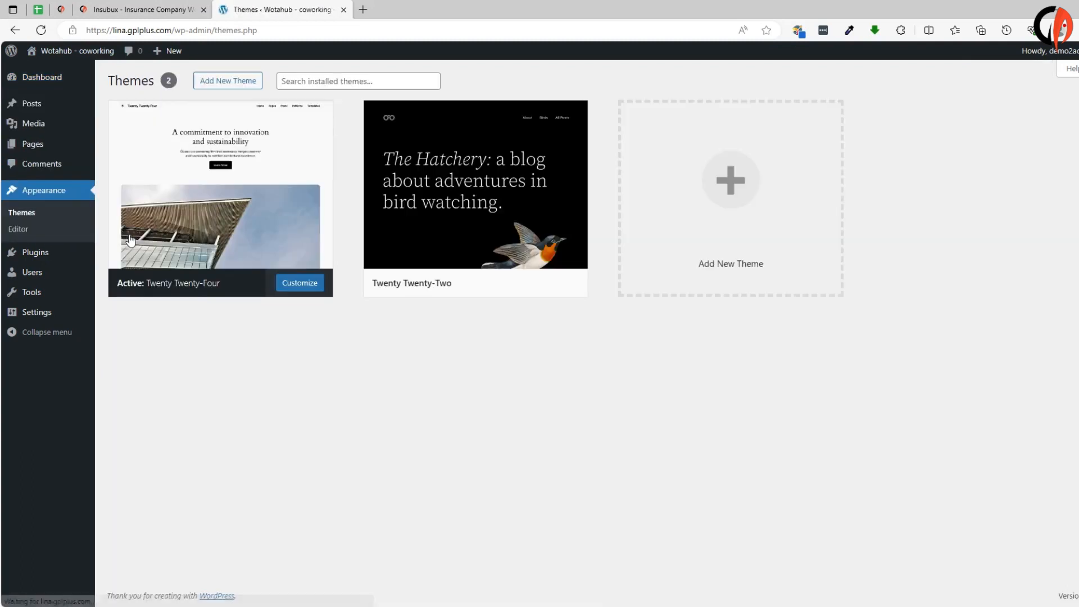
{"action": "left_click", "coordinate": [232, 86]}
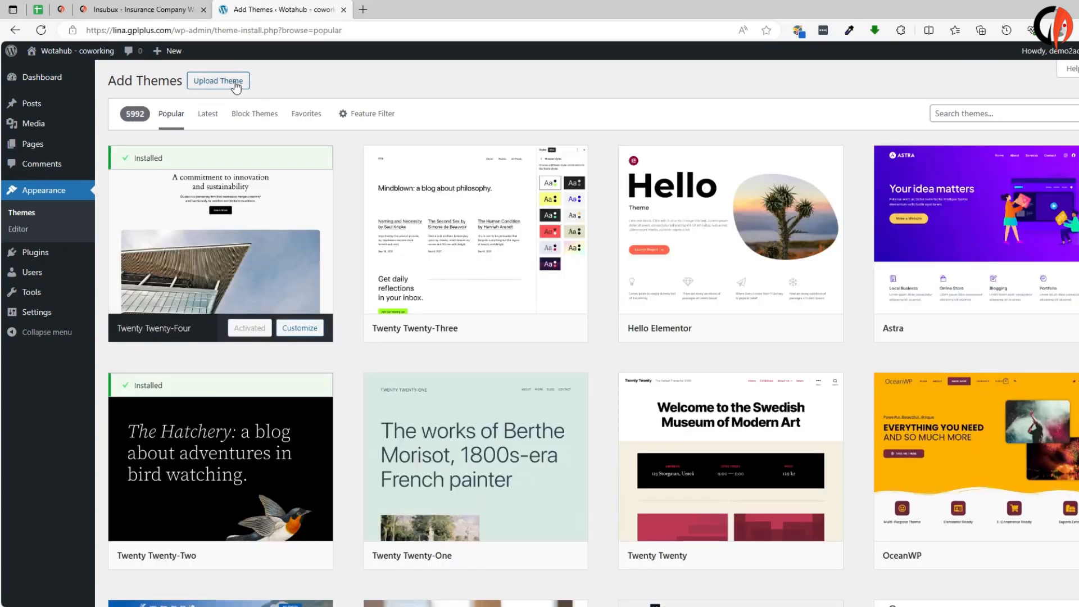
{"action": "left_click", "coordinate": [235, 85]}
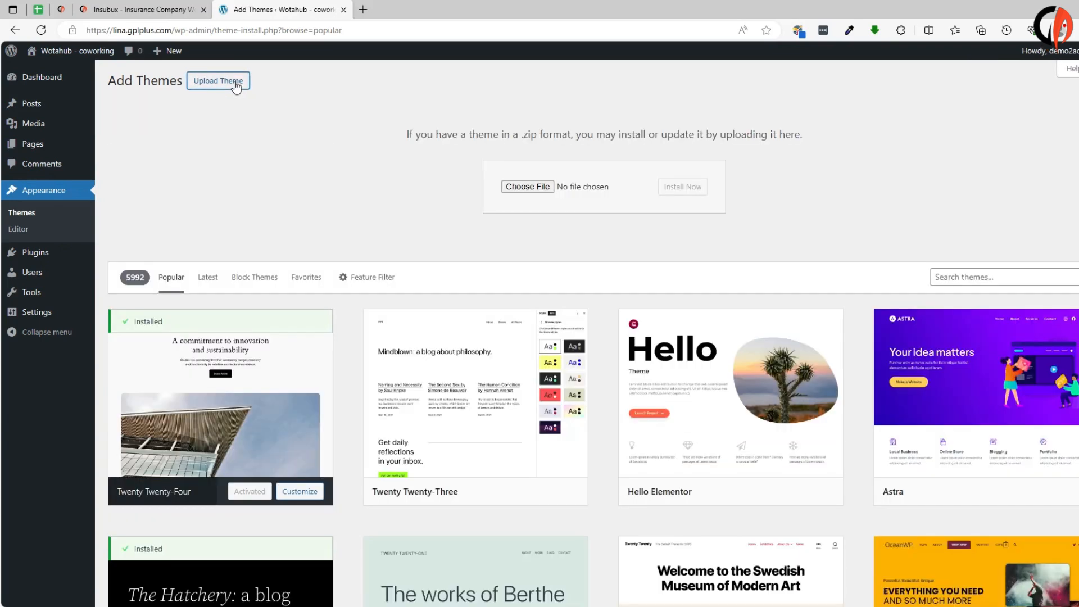
- Install the theme from the insubux ZIP in the Desktop's CX-insubux-insurance-company-wordpress-theme.1.0.4 folder and activate it
{"action": "left_click", "coordinate": [526, 187]}
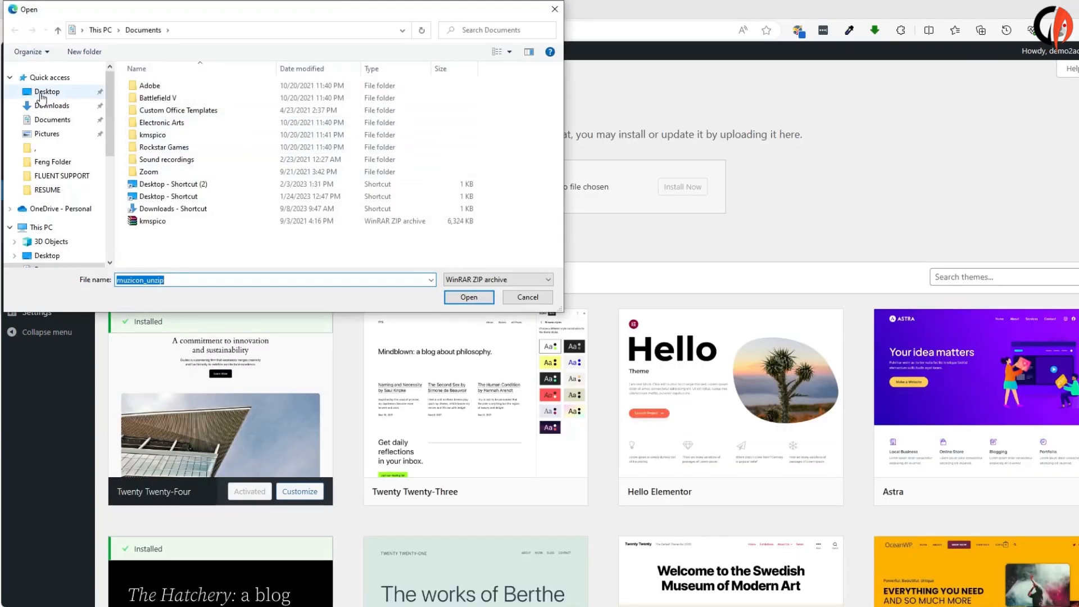
{"action": "left_click", "coordinate": [63, 92]}
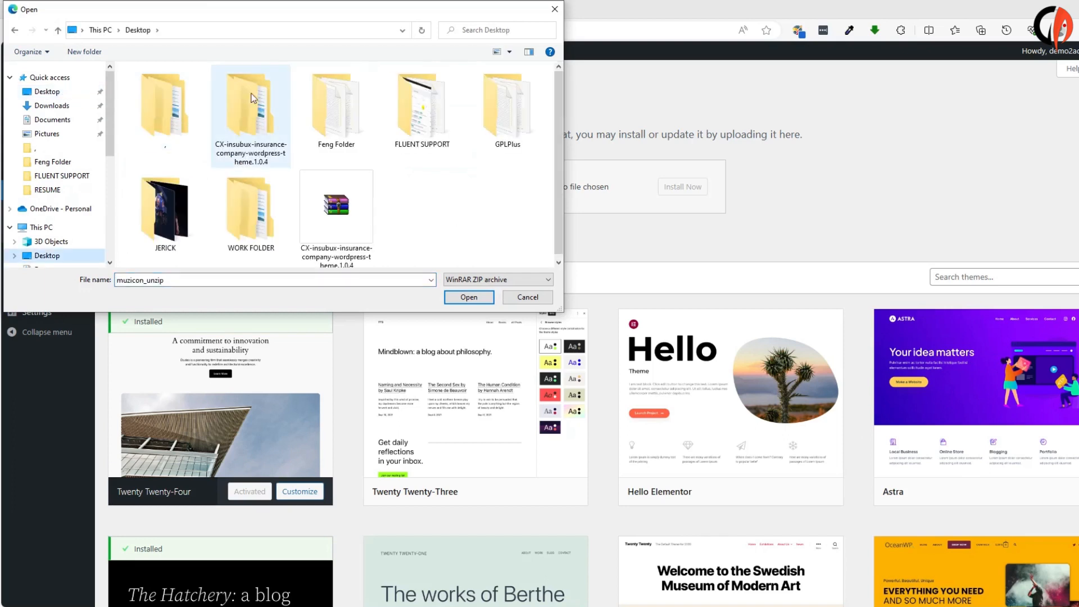
{"action": "double_click", "coordinate": [256, 121]}
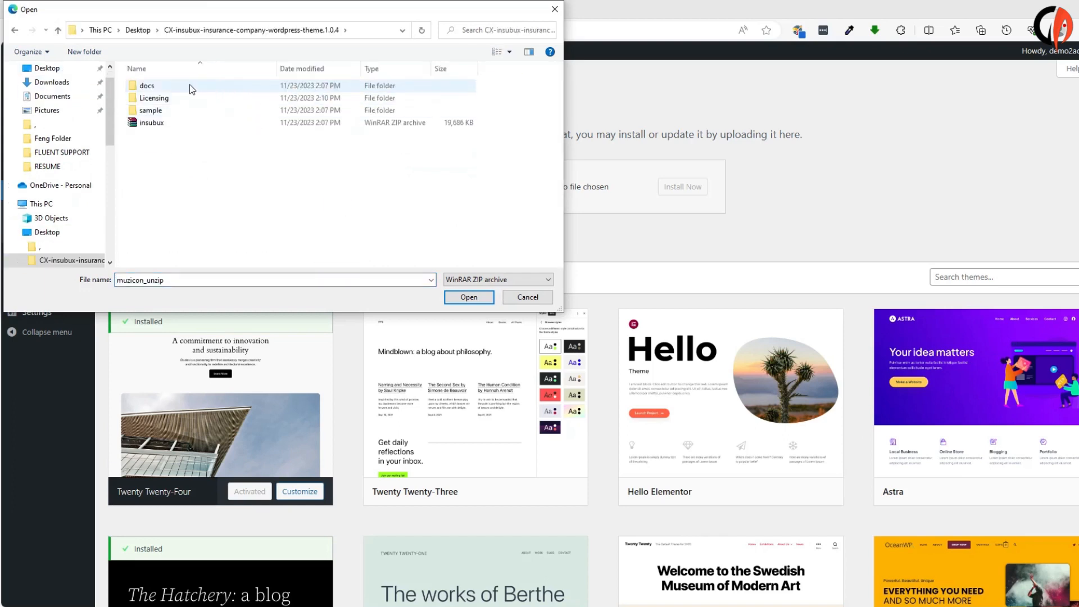
{"action": "left_click", "coordinate": [150, 126]}
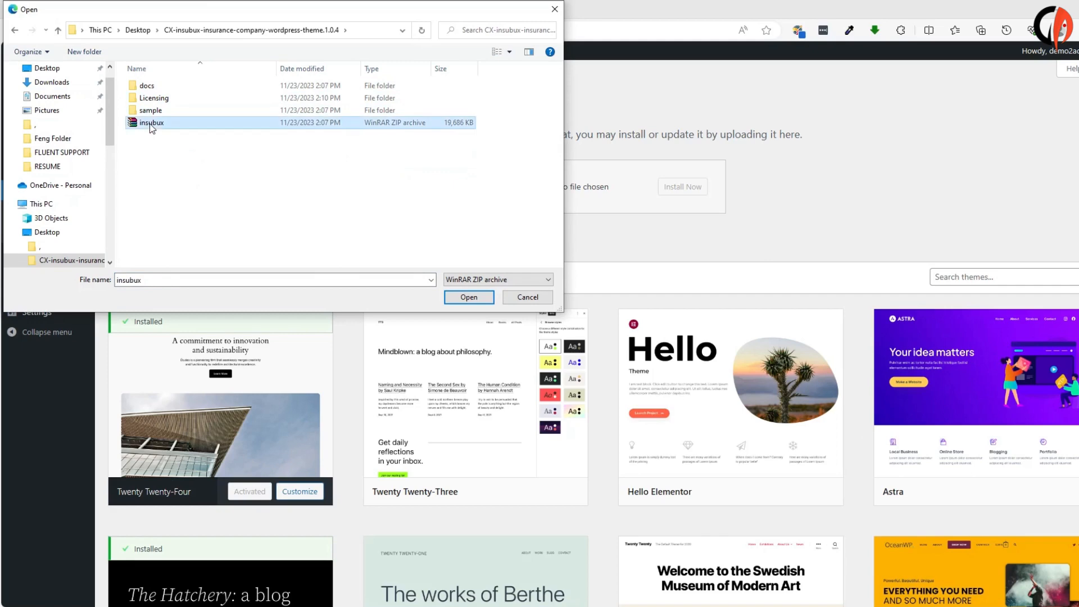
{"action": "left_click", "coordinate": [466, 299]}
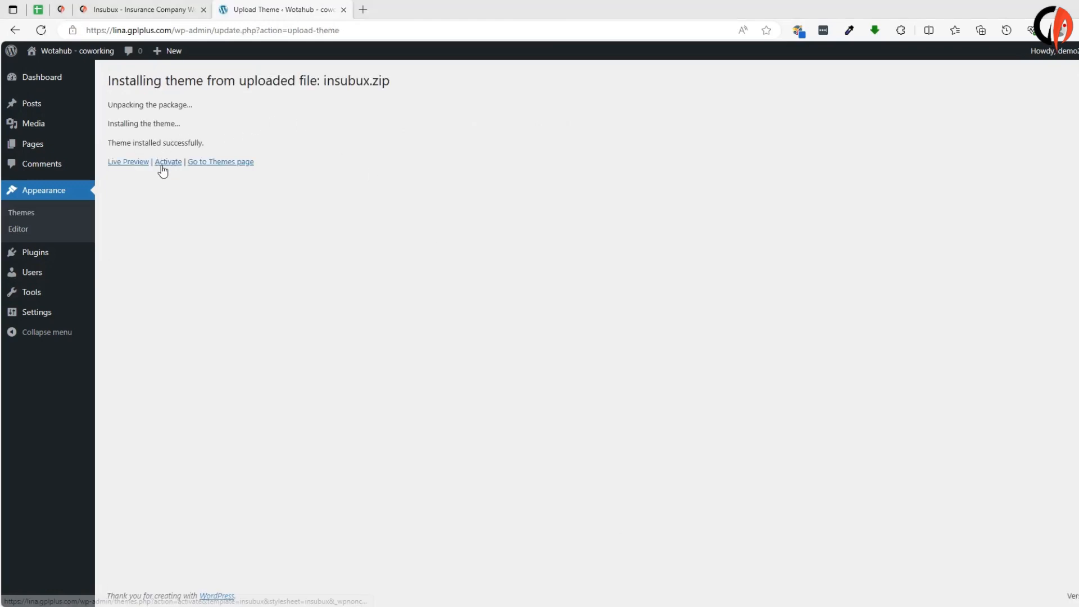
{"action": "left_click", "coordinate": [164, 167]}
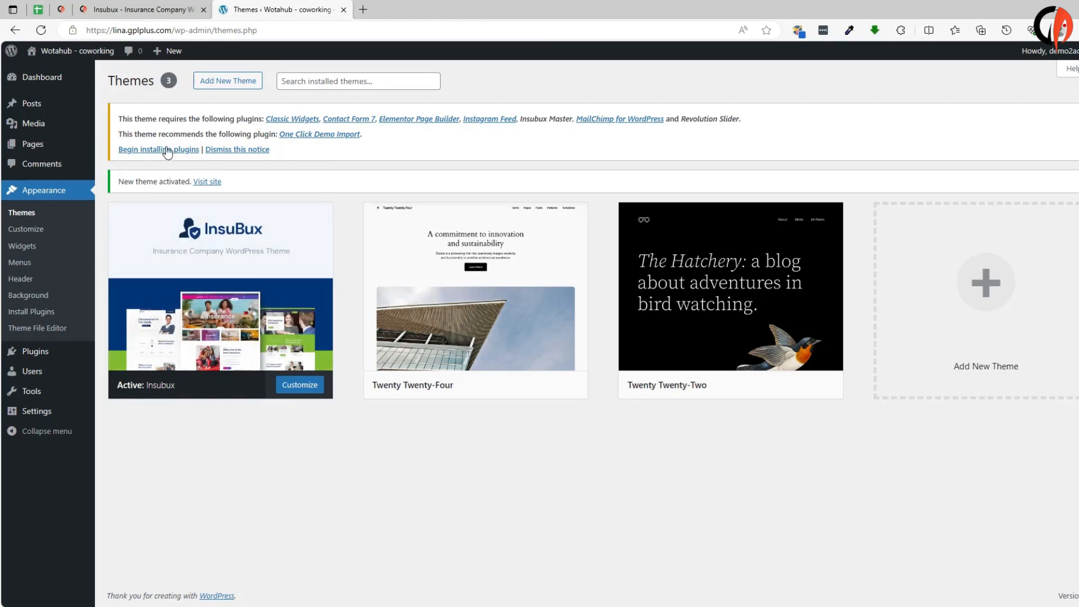
- Bulk-install all eight plugins that the Insubux theme requires or recommends
{"action": "left_click", "coordinate": [171, 150]}
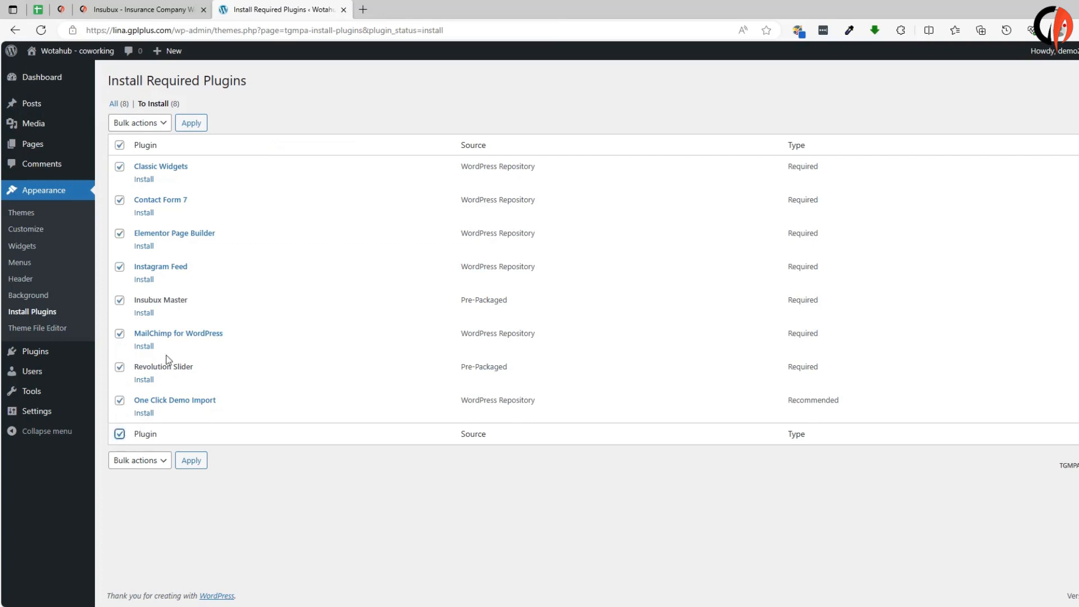
{"action": "left_click", "coordinate": [139, 124]}
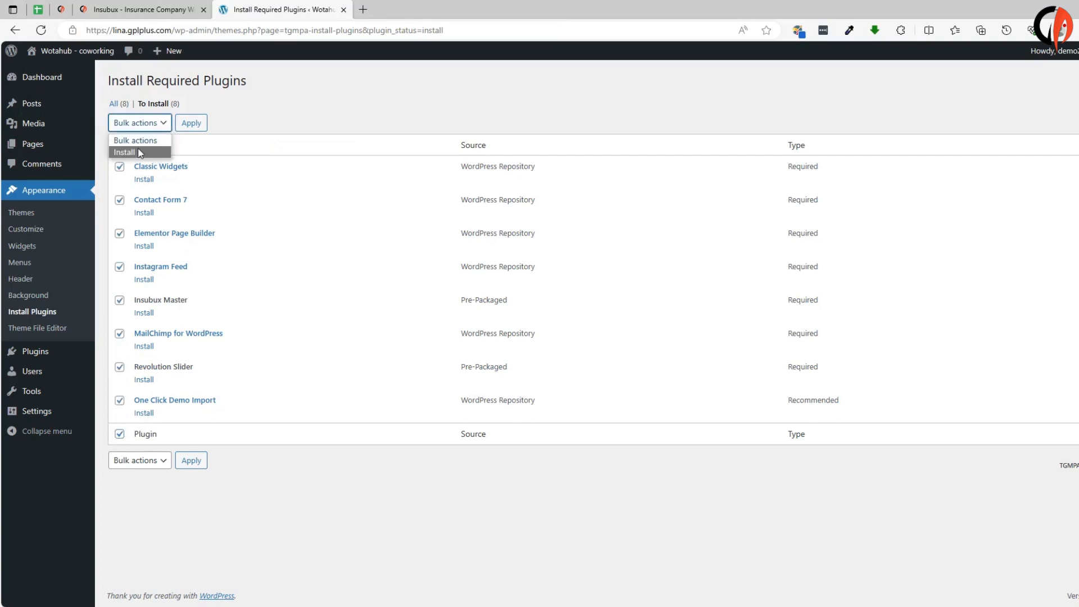
{"action": "left_click", "coordinate": [129, 153]}
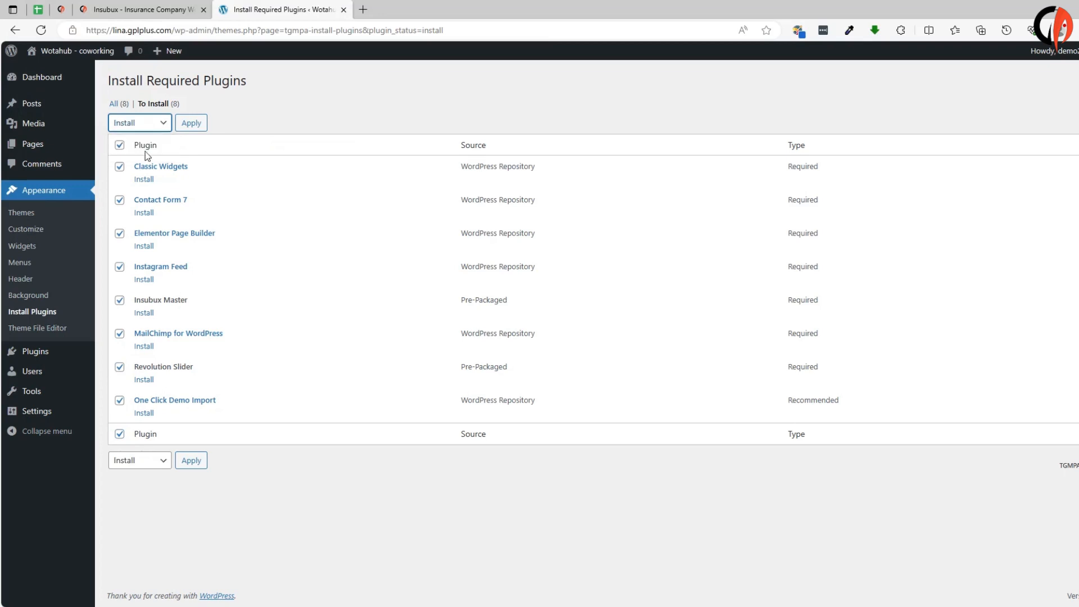
{"action": "left_click", "coordinate": [196, 128]}
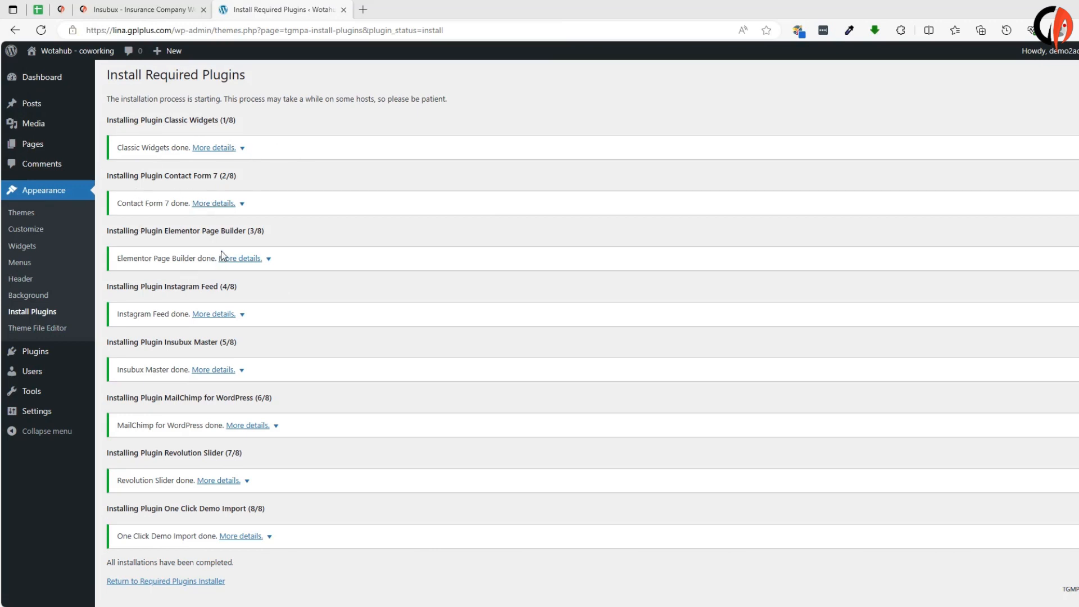
- Return to the required plugins list and bulk-activate all eight installed plugins
{"action": "scroll", "coordinate": [223, 256], "scroll_direction": "down", "scroll_amount": 1}
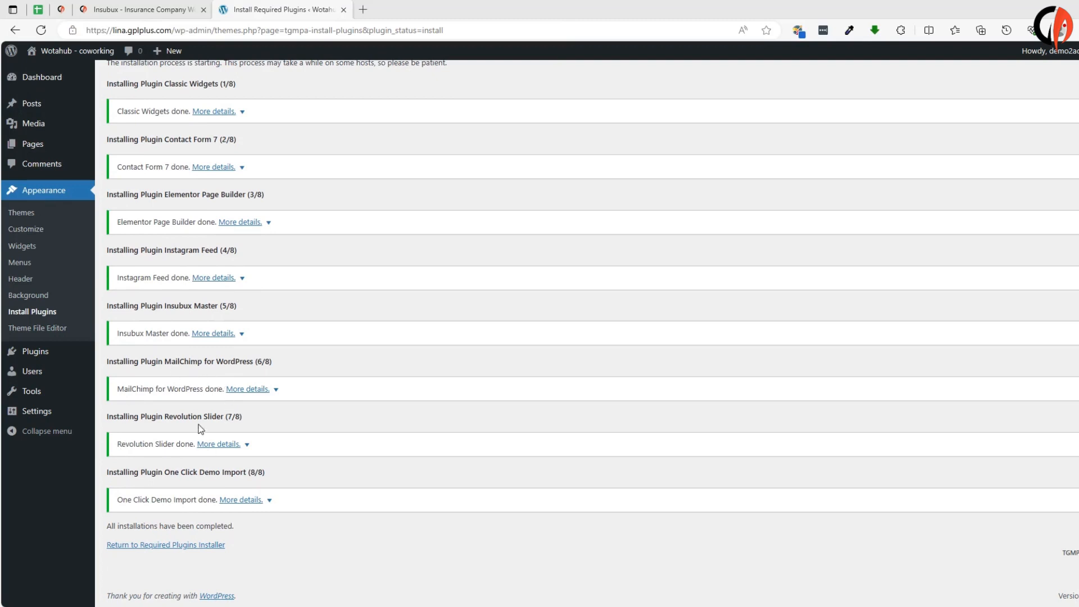
{"action": "left_click", "coordinate": [167, 545]}
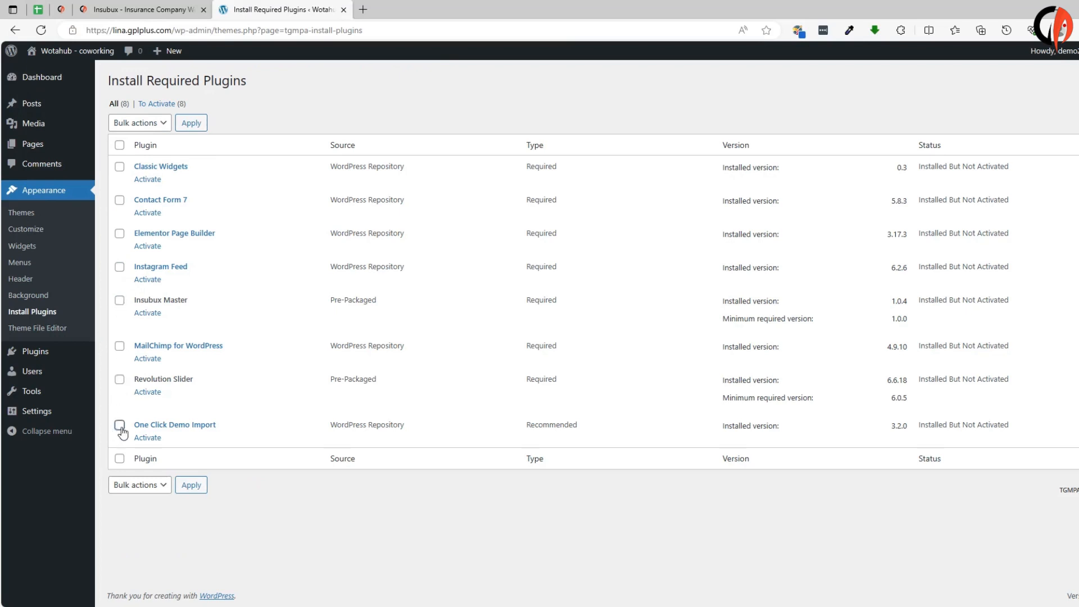
{"action": "left_click", "coordinate": [119, 459]}
{"action": "left_click", "coordinate": [146, 122]}
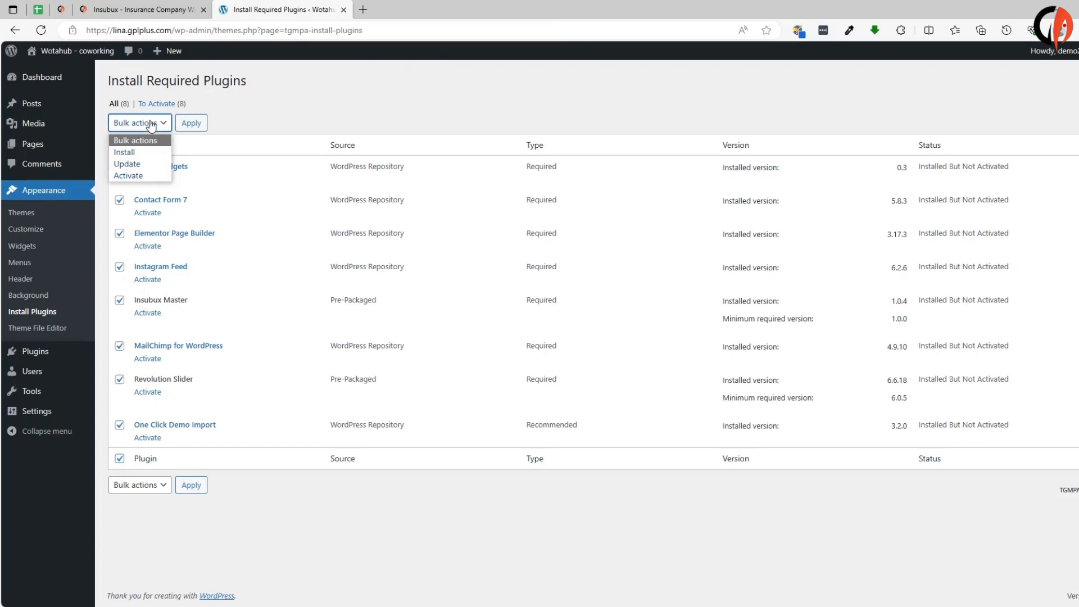
{"action": "left_click", "coordinate": [131, 176]}
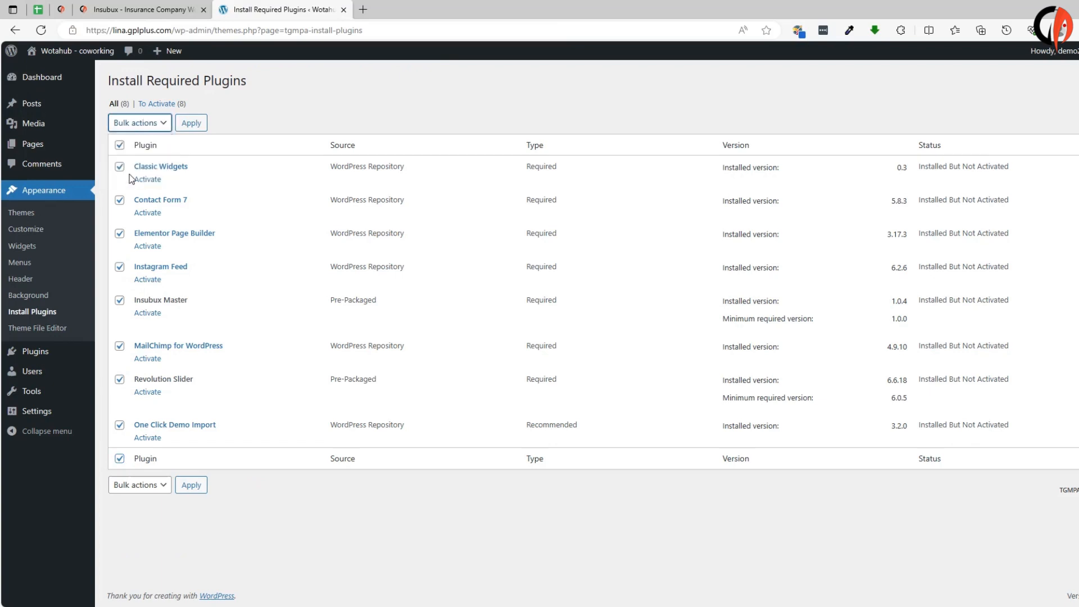
{"action": "left_click", "coordinate": [192, 124]}
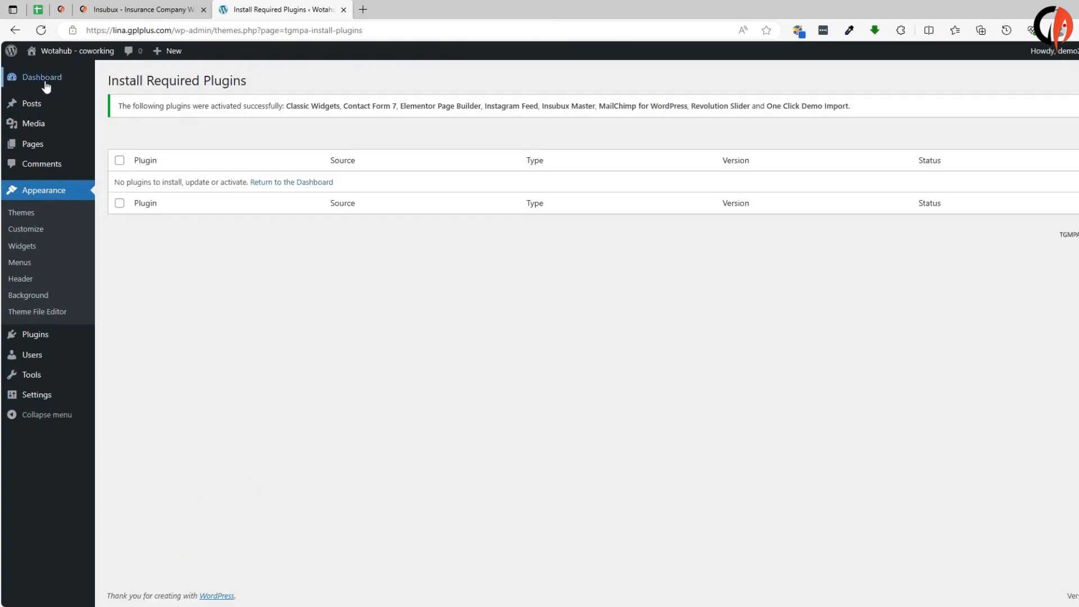
- Import the Insubux Home 1 demo data, including the recommended plugins WPForms, All in One SEO and MonsterInsights
{"action": "left_click", "coordinate": [62, 77]}
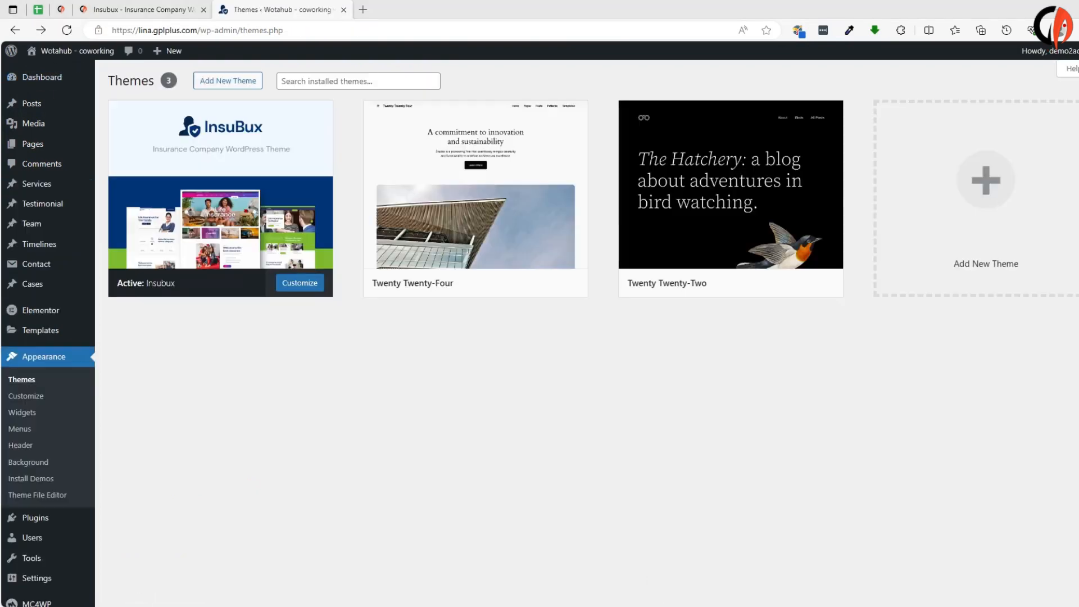
{"action": "mouse_move", "coordinate": [58, 79]}
{"action": "left_click", "coordinate": [32, 482]}
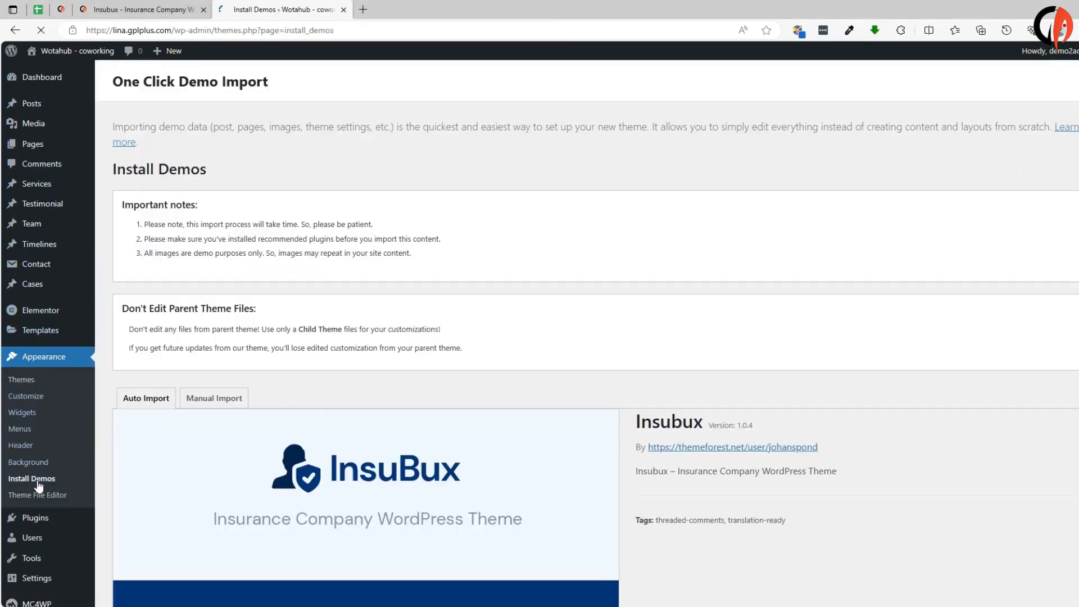
{"action": "scroll", "coordinate": [366, 306], "scroll_direction": "down", "scroll_amount": 6}
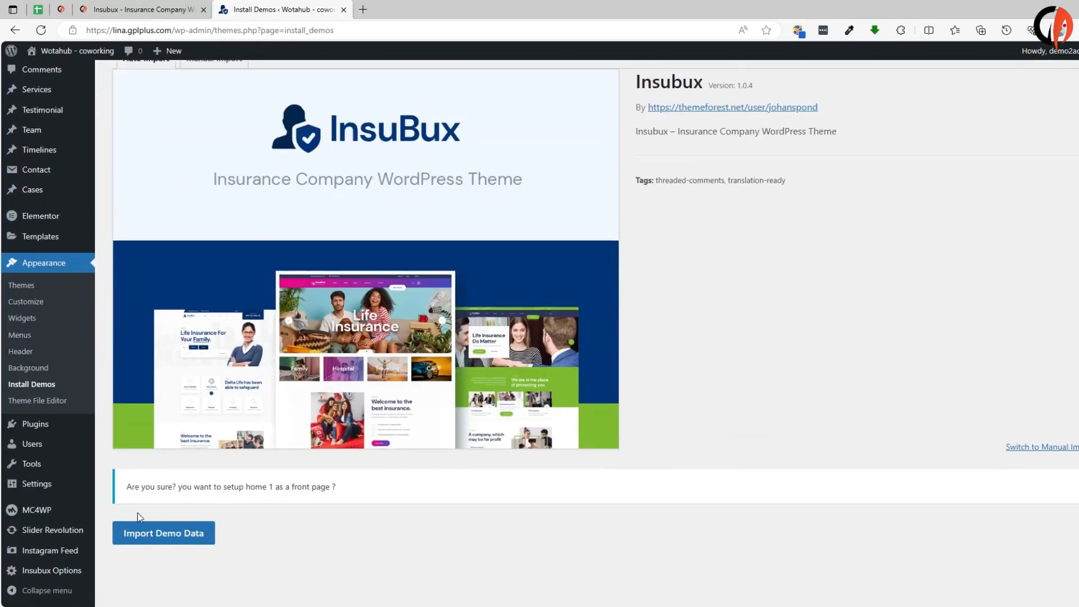
{"action": "left_click", "coordinate": [173, 533]}
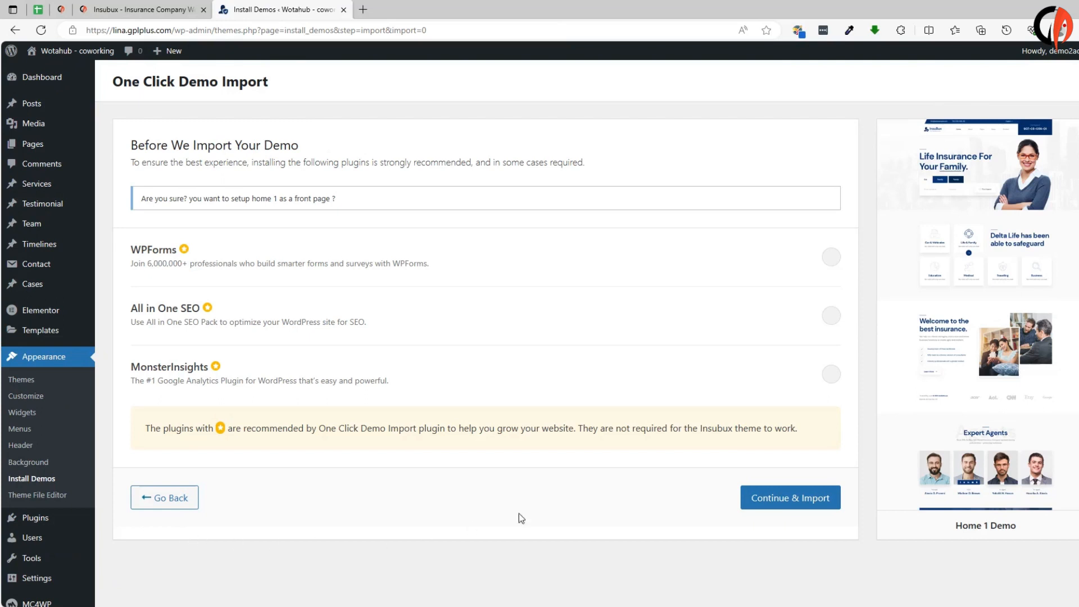
{"action": "left_click", "coordinate": [830, 258]}
{"action": "left_click", "coordinate": [794, 499]}
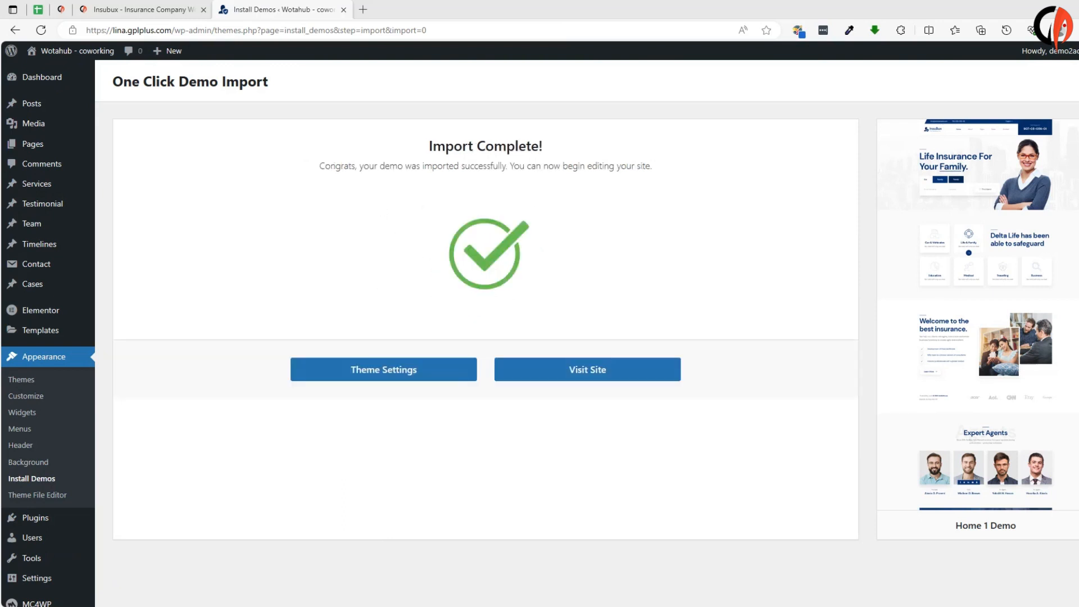
- Visit the live site and look through the imported home page's hero and service sections
{"action": "left_click", "coordinate": [585, 369]}
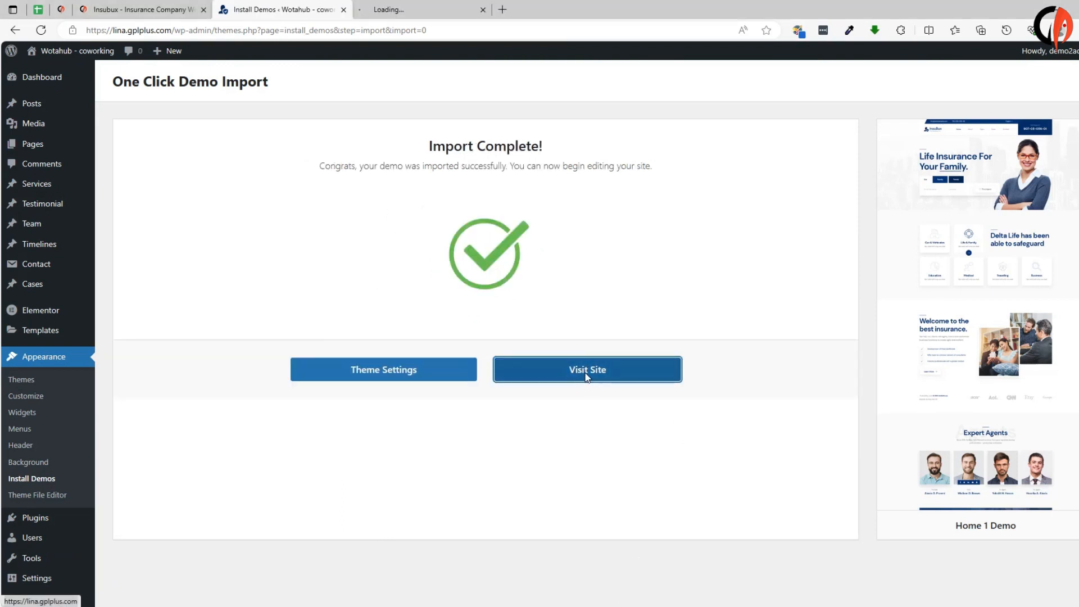
{"action": "left_click", "coordinate": [416, 13]}
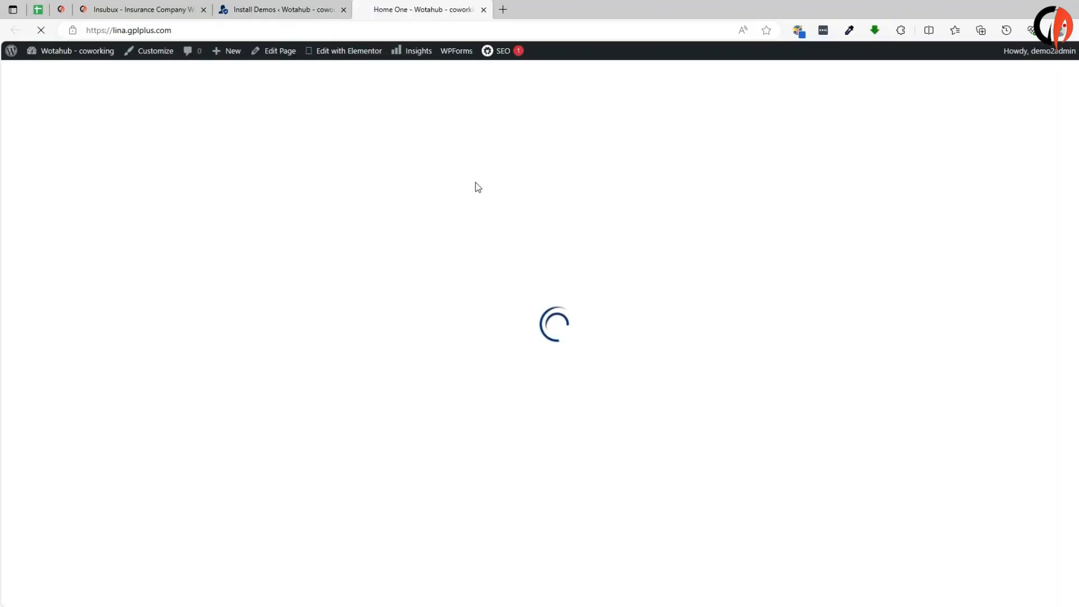
{"action": "scroll", "coordinate": [393, 314], "scroll_direction": "down", "scroll_amount": 4}
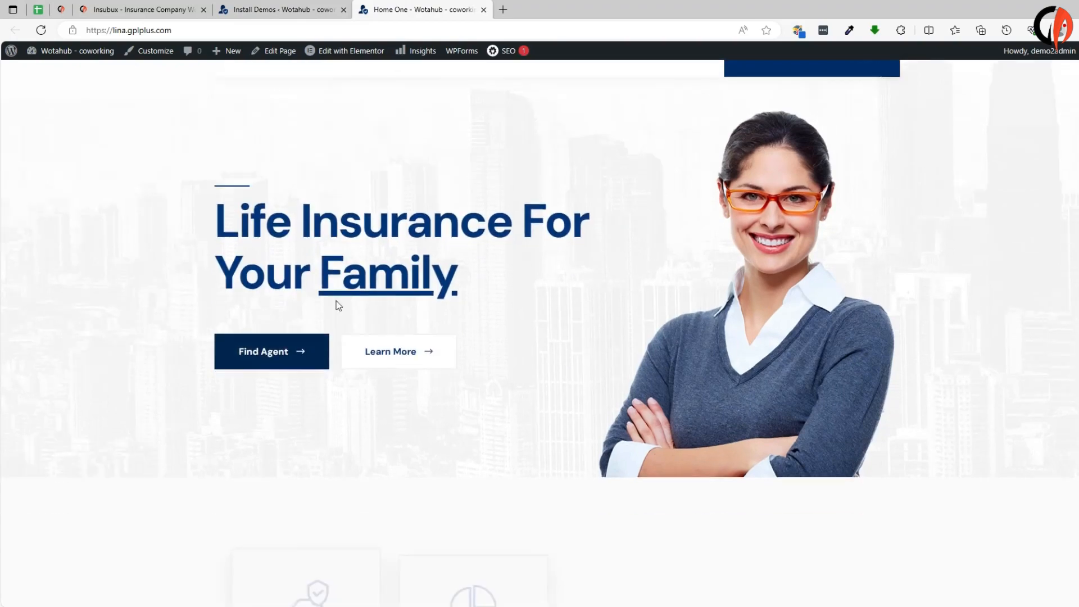
{"action": "scroll", "coordinate": [440, 319], "scroll_direction": "down", "scroll_amount": 3}
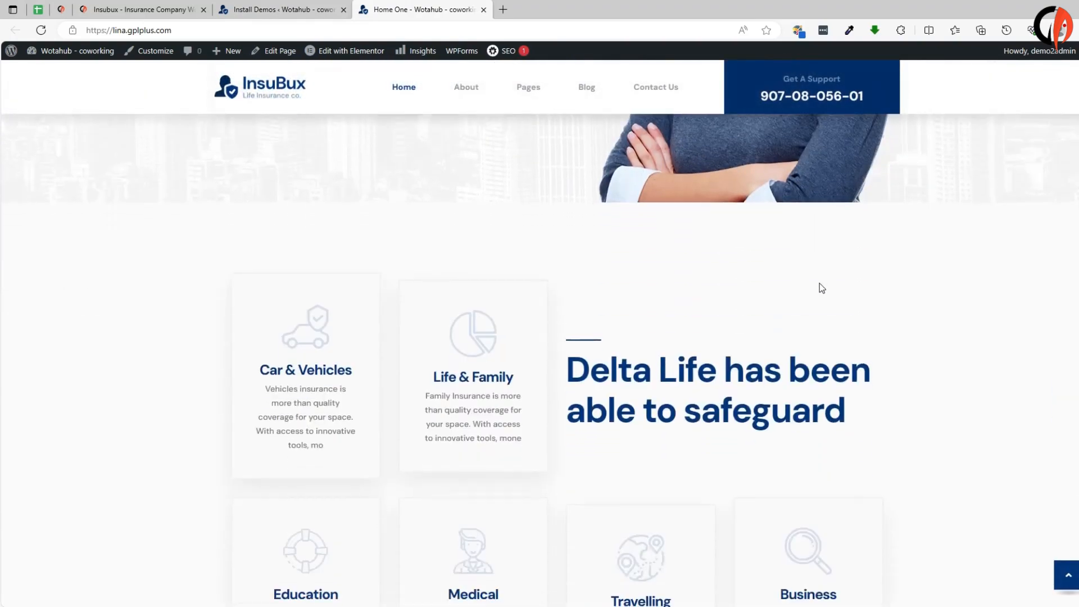
- Look through the rest of the imported home page, from the service cards past agents, testimonials, statistics and blog posts to the footer
{"action": "scroll", "coordinate": [787, 293], "scroll_direction": "down", "scroll_amount": 2}
{"action": "scroll", "coordinate": [513, 313], "scroll_direction": "down", "scroll_amount": 6}
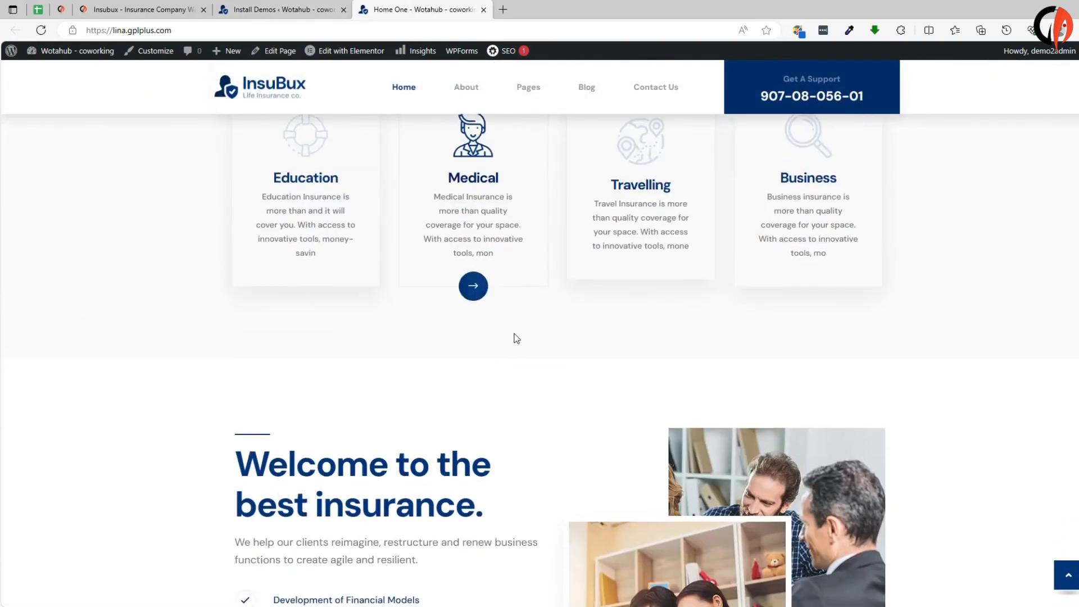
{"action": "scroll", "coordinate": [621, 317], "scroll_direction": "down", "scroll_amount": 6}
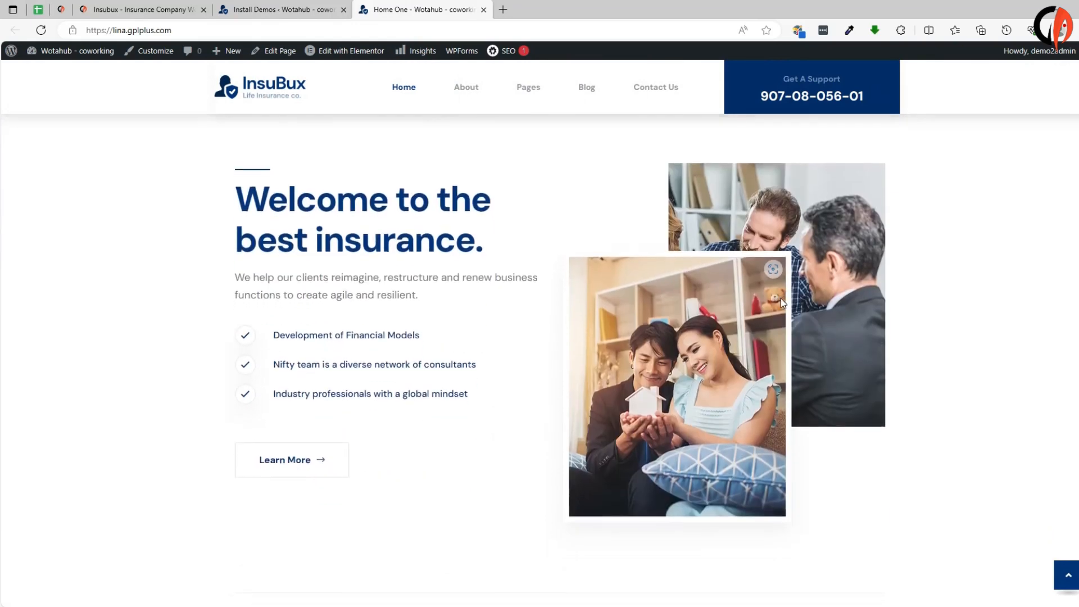
{"action": "scroll", "coordinate": [673, 317], "scroll_direction": "down", "scroll_amount": 4}
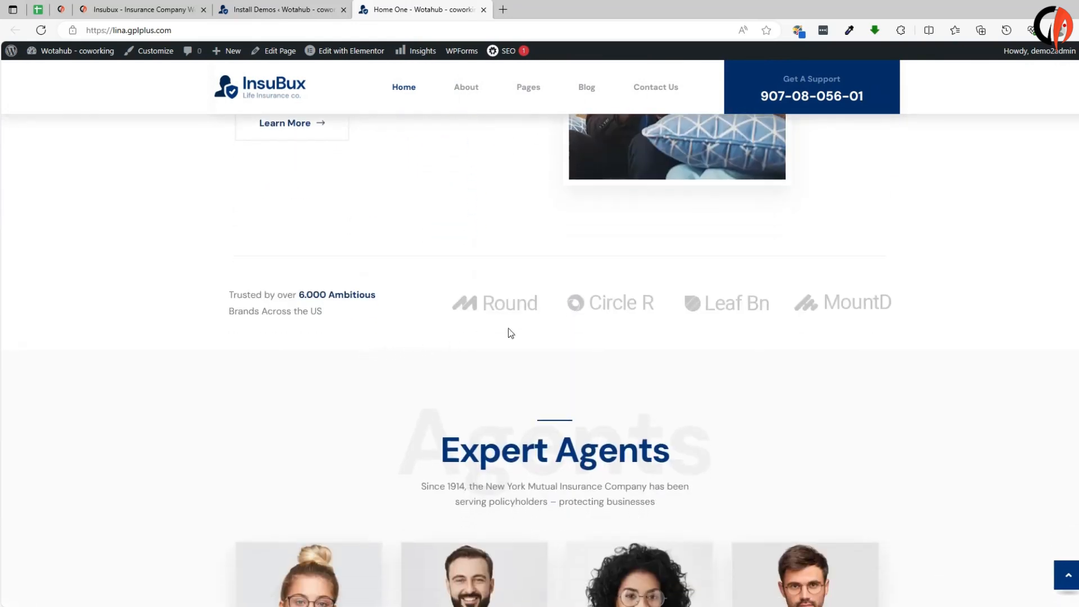
{"action": "scroll", "coordinate": [506, 332], "scroll_direction": "down", "scroll_amount": 3}
{"action": "scroll", "coordinate": [649, 309], "scroll_direction": "down", "scroll_amount": 7}
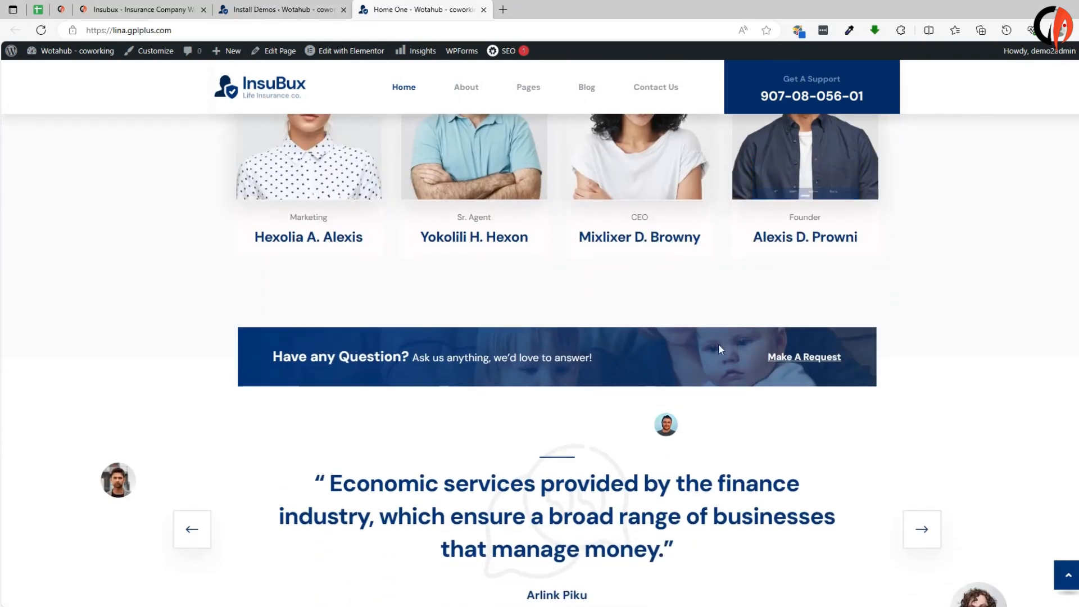
{"action": "scroll", "coordinate": [394, 371], "scroll_direction": "down", "scroll_amount": 7}
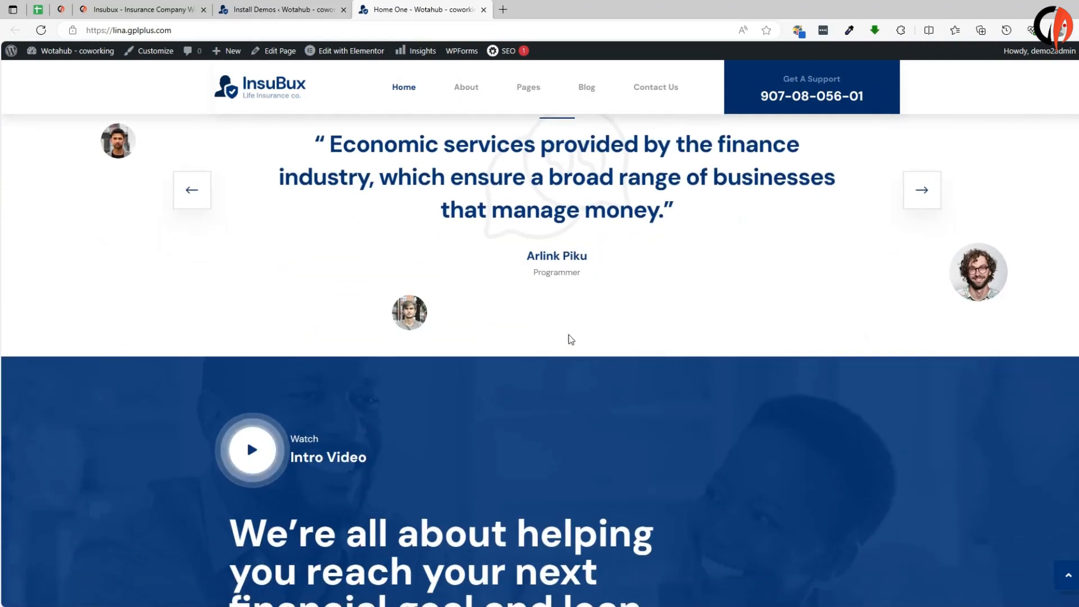
{"action": "scroll", "coordinate": [722, 316], "scroll_direction": "down", "scroll_amount": 4}
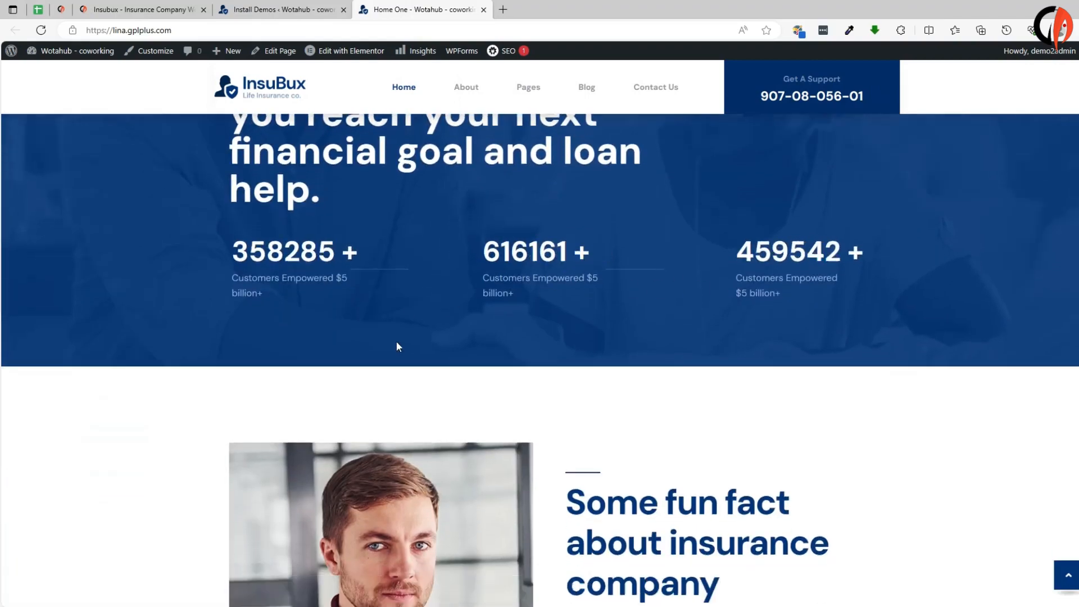
{"action": "scroll", "coordinate": [396, 342], "scroll_direction": "down", "scroll_amount": 4}
{"action": "scroll", "coordinate": [397, 352], "scroll_direction": "down", "scroll_amount": 9}
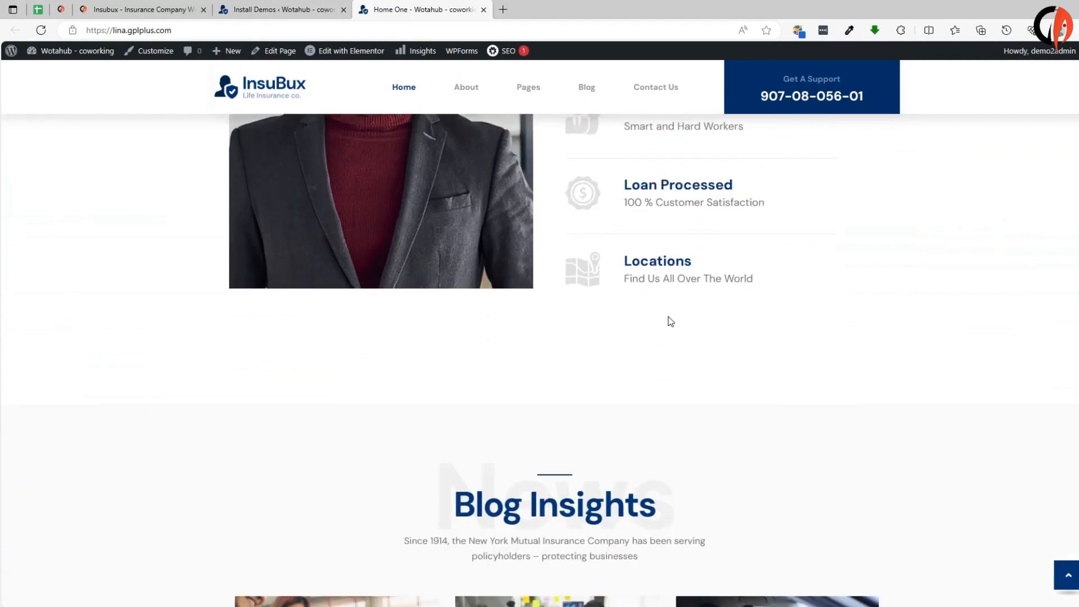
{"action": "scroll", "coordinate": [531, 337], "scroll_direction": "down", "scroll_amount": 6}
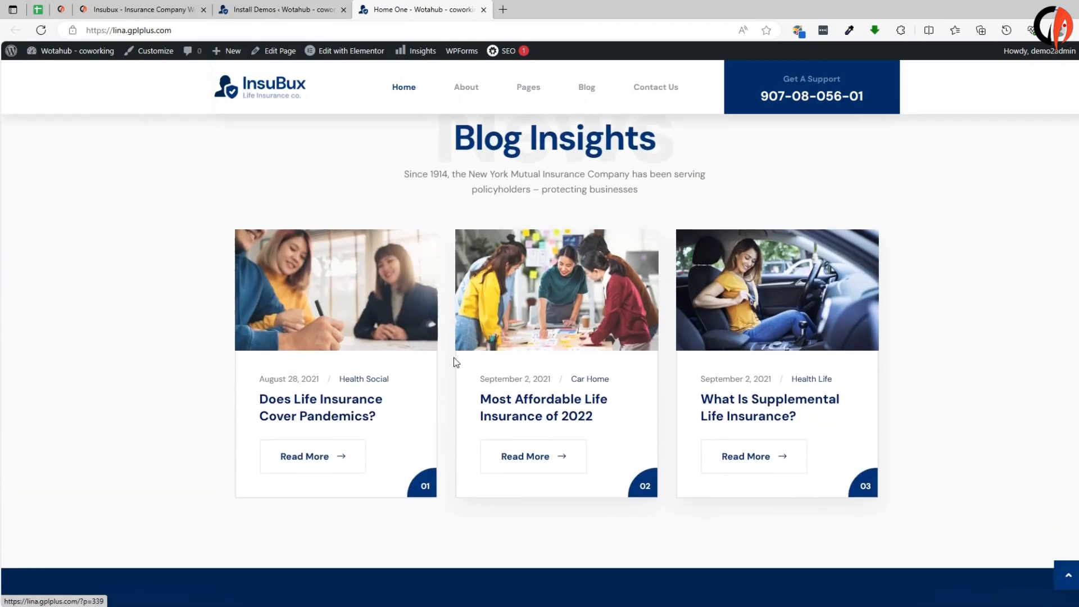
{"action": "scroll", "coordinate": [615, 336], "scroll_direction": "down", "scroll_amount": 5}
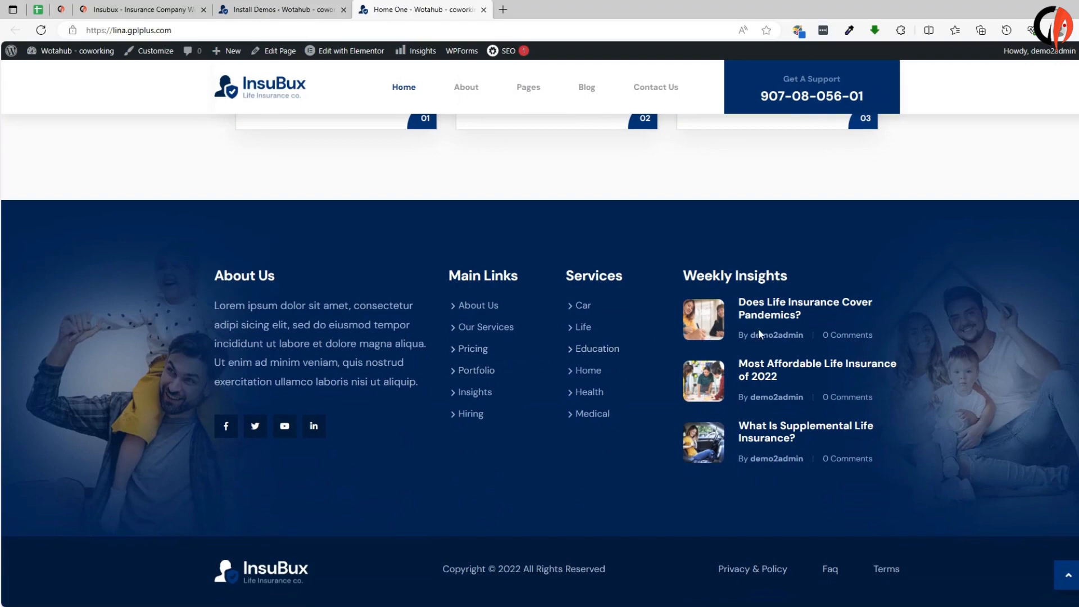
- Review the home page sections again from the footer back up to the Life Insurance For Your Family hero
{"action": "scroll", "coordinate": [351, 483], "scroll_direction": "up", "scroll_amount": 7}
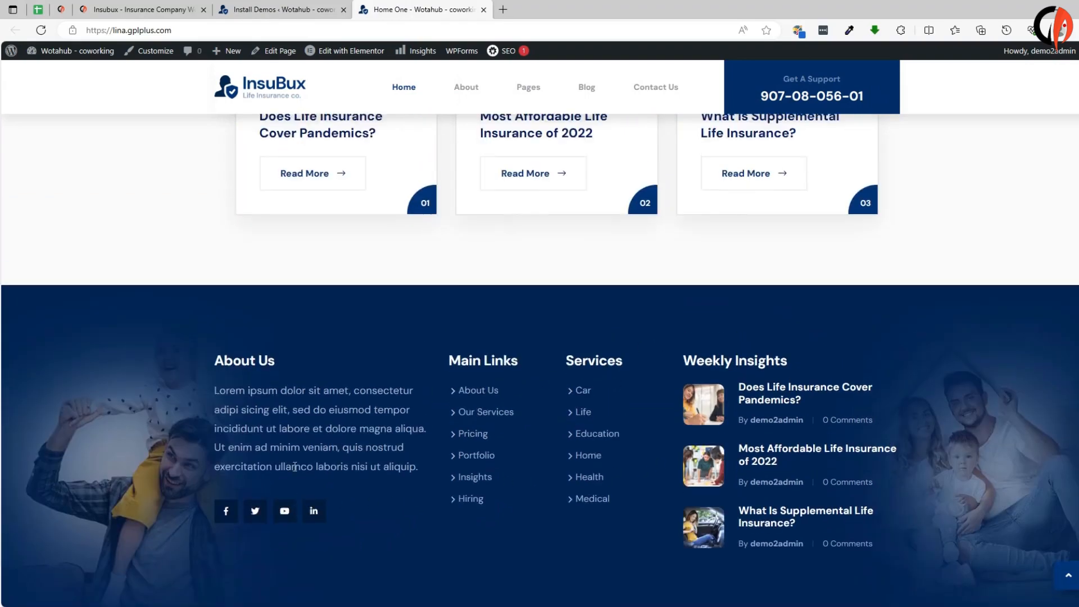
{"action": "scroll", "coordinate": [562, 393], "scroll_direction": "up", "scroll_amount": 8}
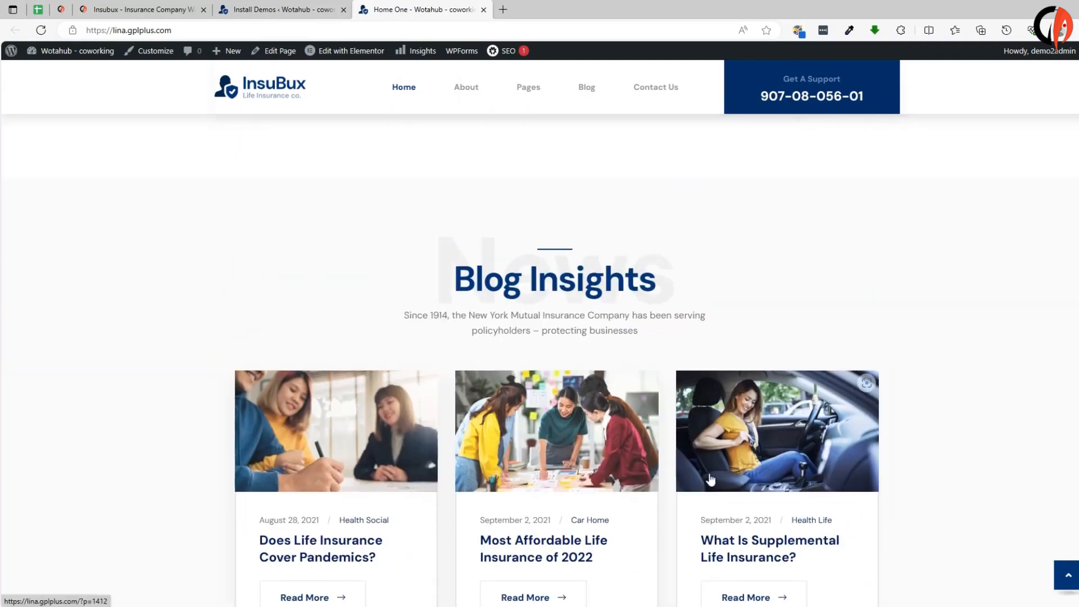
{"action": "scroll", "coordinate": [417, 467], "scroll_direction": "up", "scroll_amount": 7}
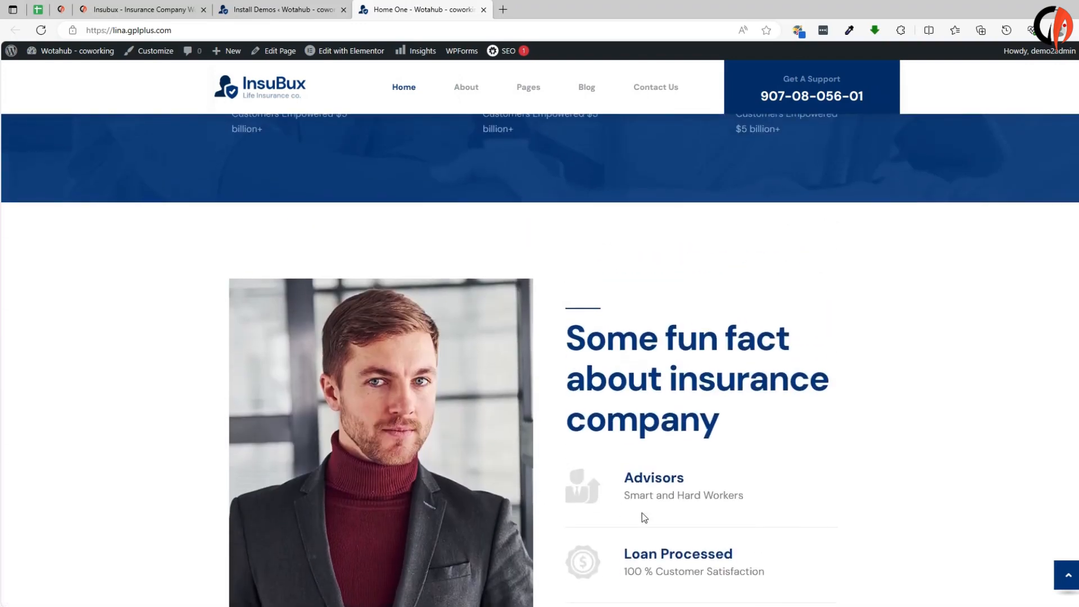
{"action": "scroll", "coordinate": [788, 531], "scroll_direction": "up", "scroll_amount": 7}
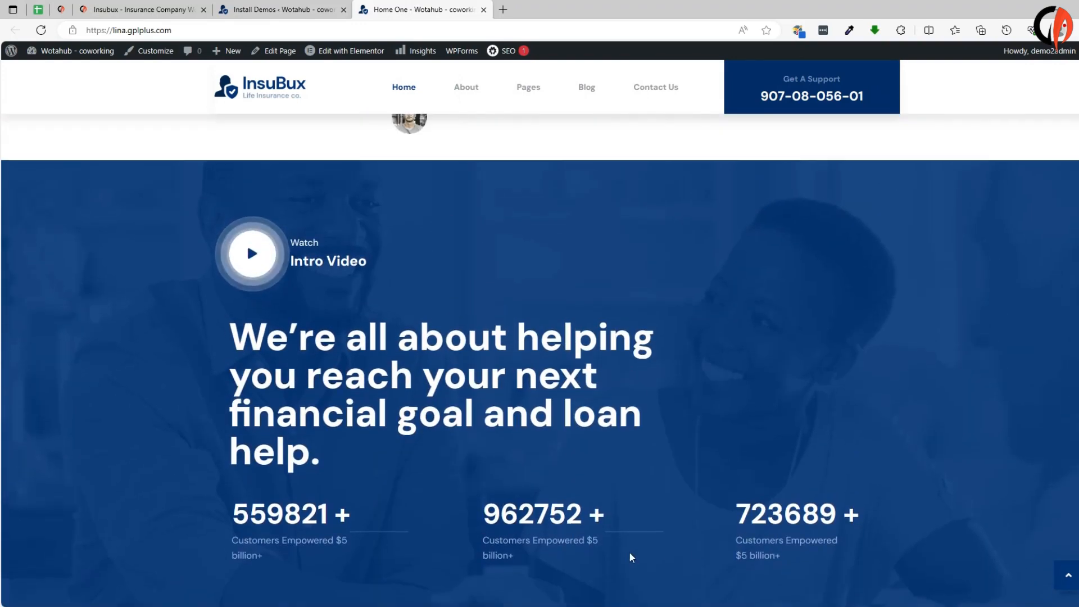
{"action": "scroll", "coordinate": [308, 538], "scroll_direction": "up", "scroll_amount": 8}
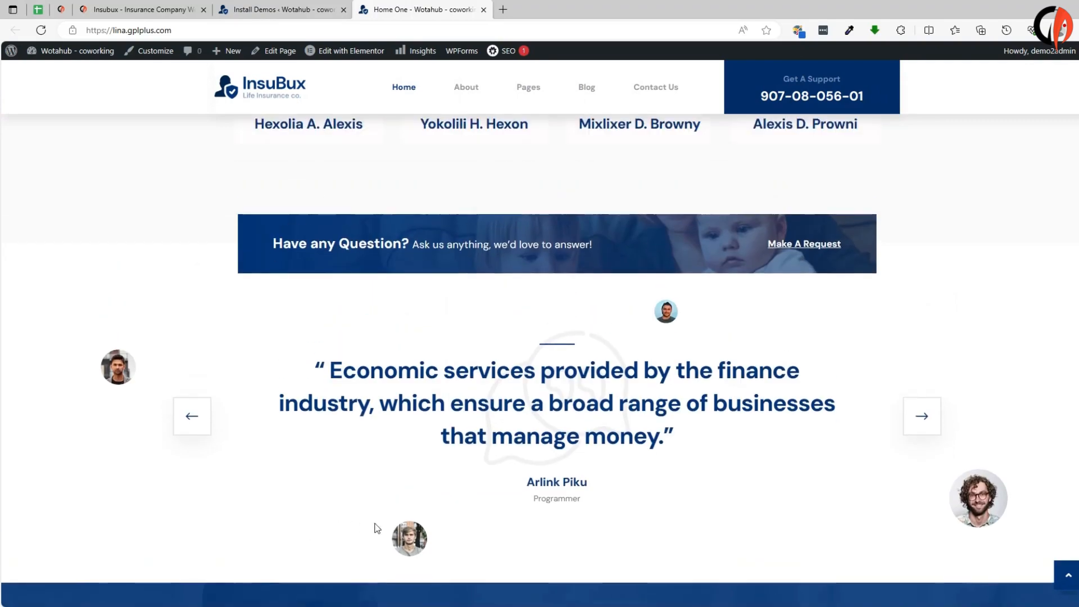
{"action": "scroll", "coordinate": [728, 556], "scroll_direction": "up", "scroll_amount": 8}
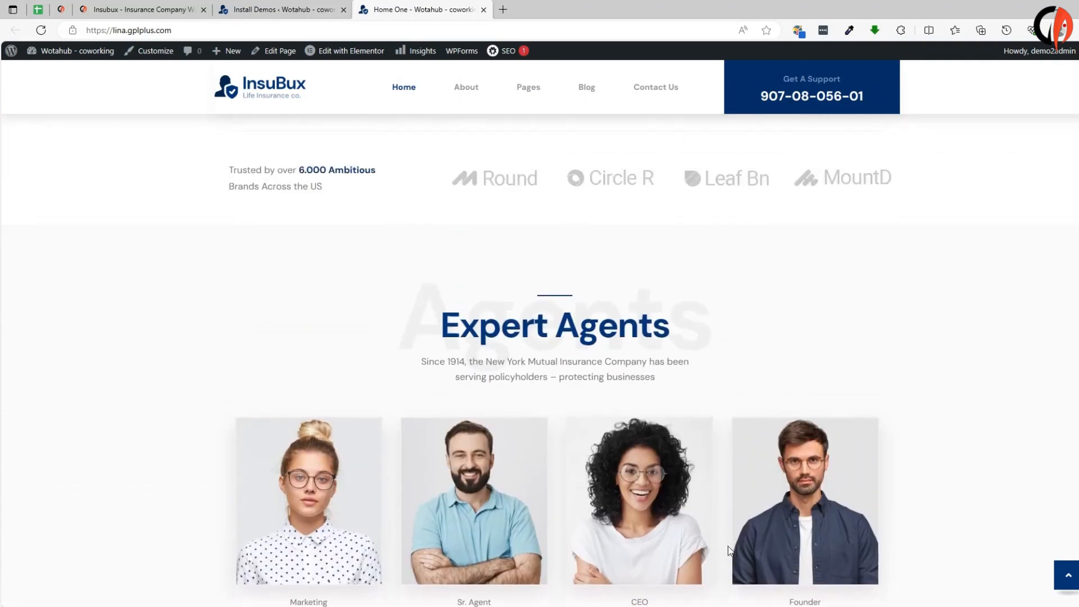
{"action": "scroll", "coordinate": [368, 524], "scroll_direction": "up", "scroll_amount": 6}
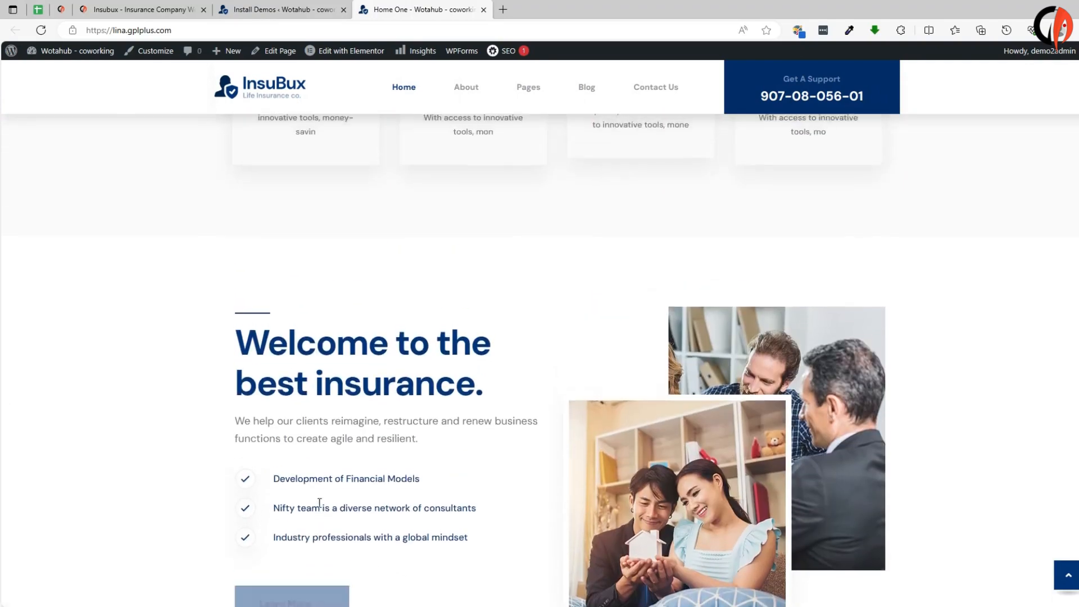
{"action": "scroll", "coordinate": [618, 551], "scroll_direction": "up", "scroll_amount": 2}
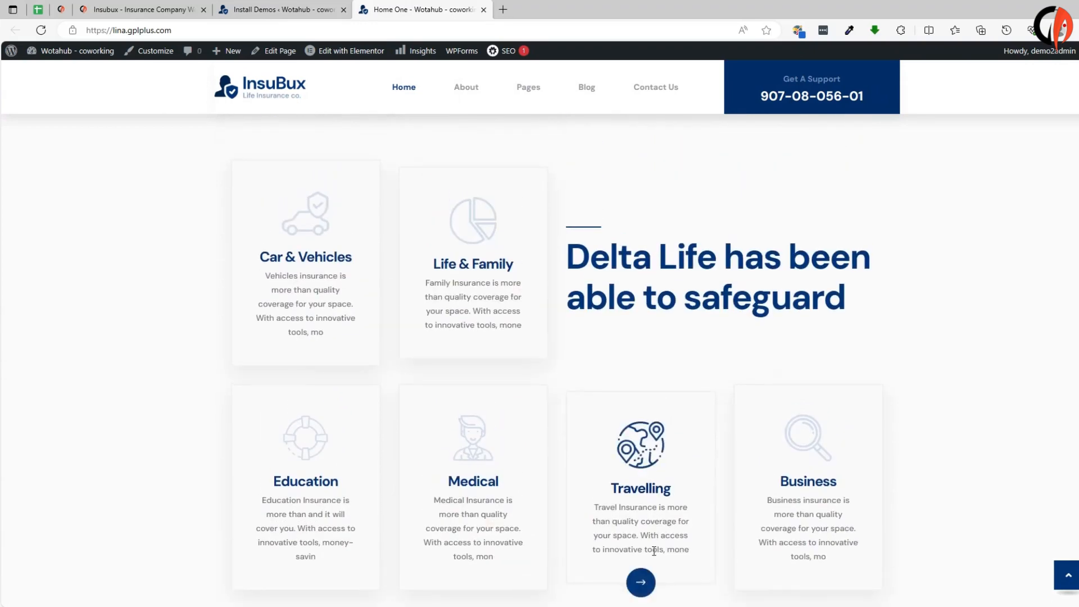
{"action": "scroll", "coordinate": [683, 546], "scroll_direction": "up", "scroll_amount": 8}
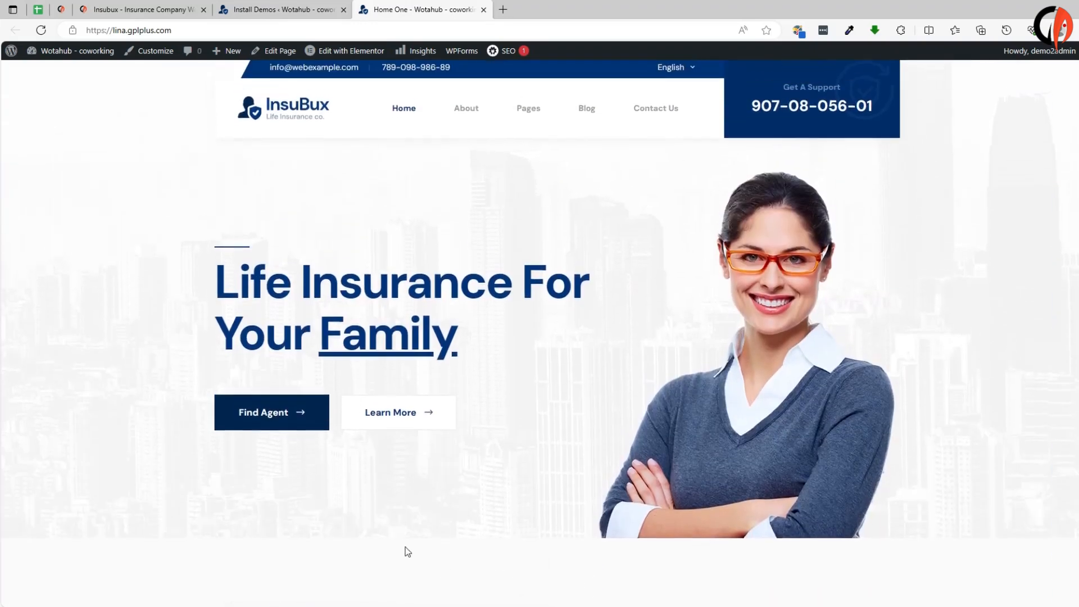